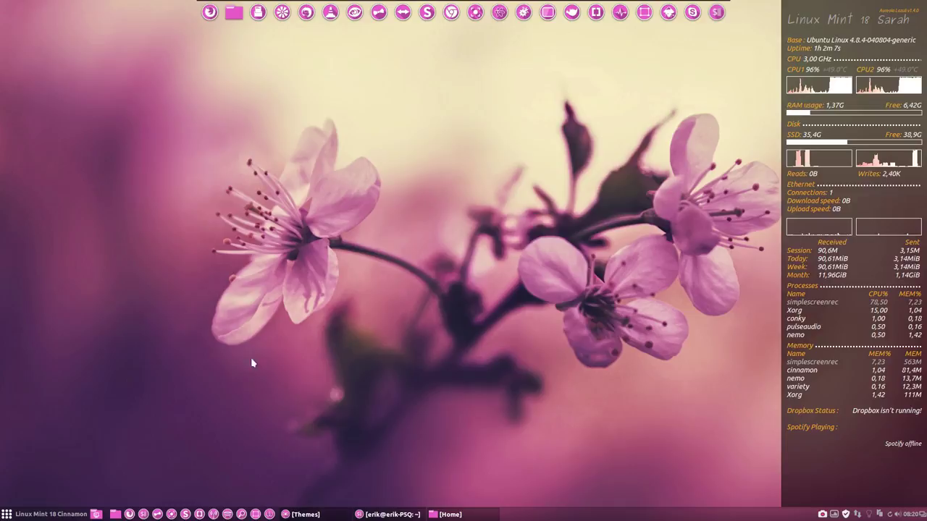
Open a file manager window and go to the bookmarked conky configuration folder.
left_click(115, 514)
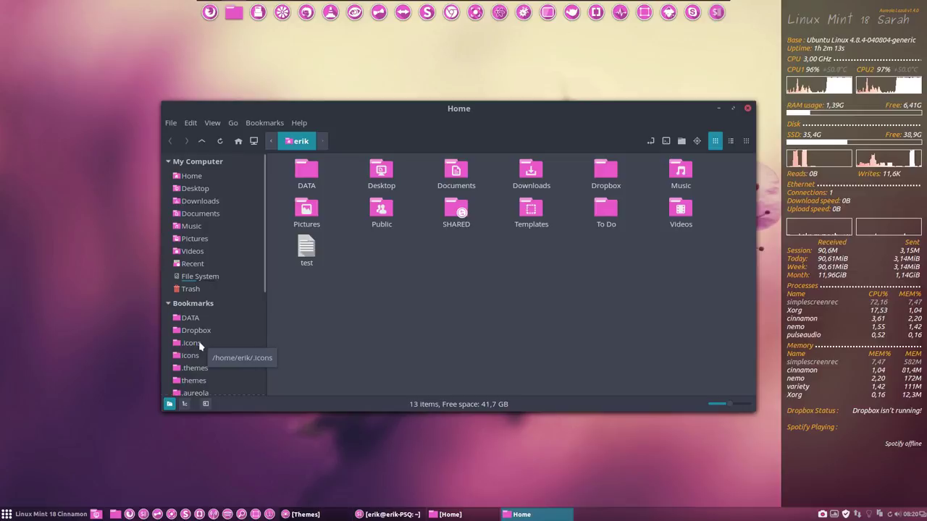
scroll(212, 364, "down", 2)
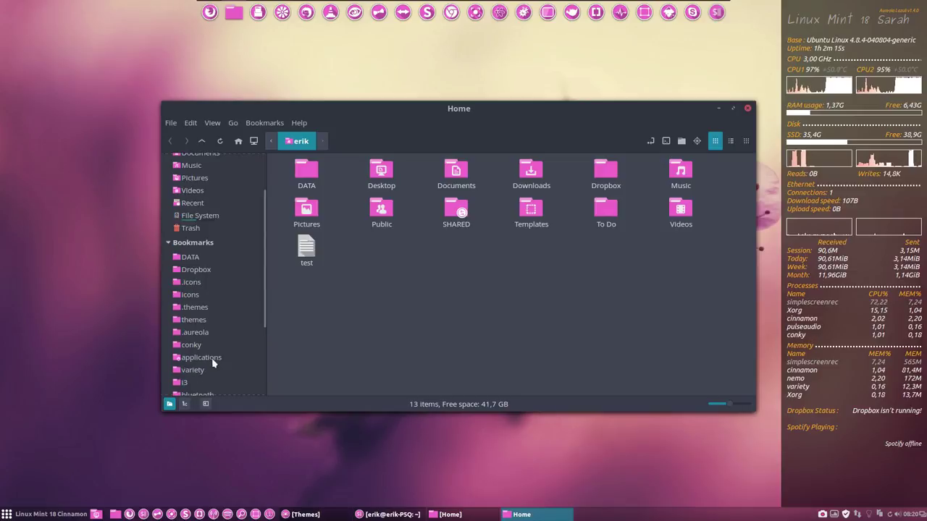
left_click(204, 346)
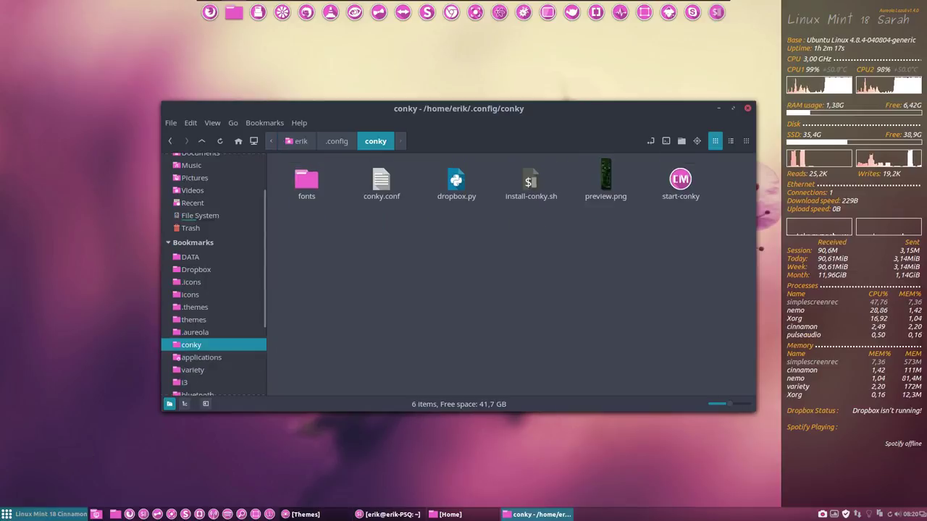
Find the Gpick colour picker among the installed applications and launch it.
left_click(47, 515)
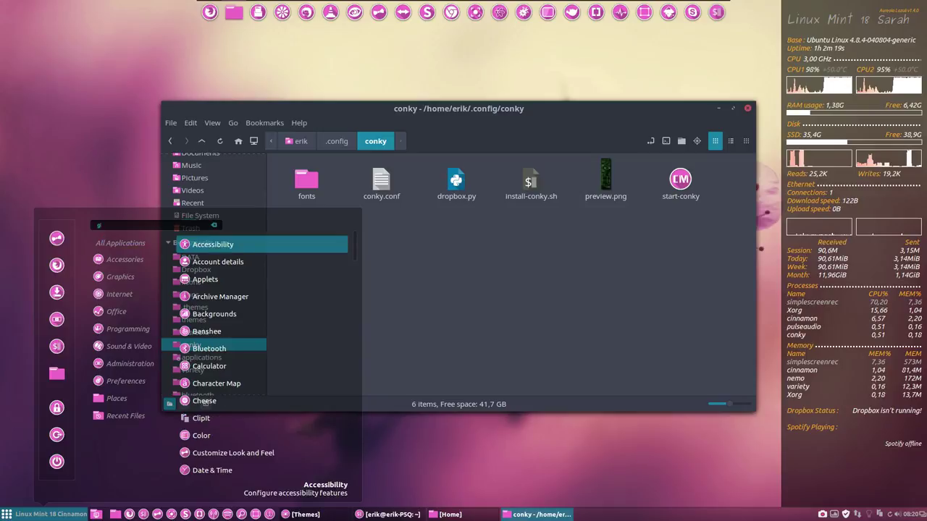
type("gpick")
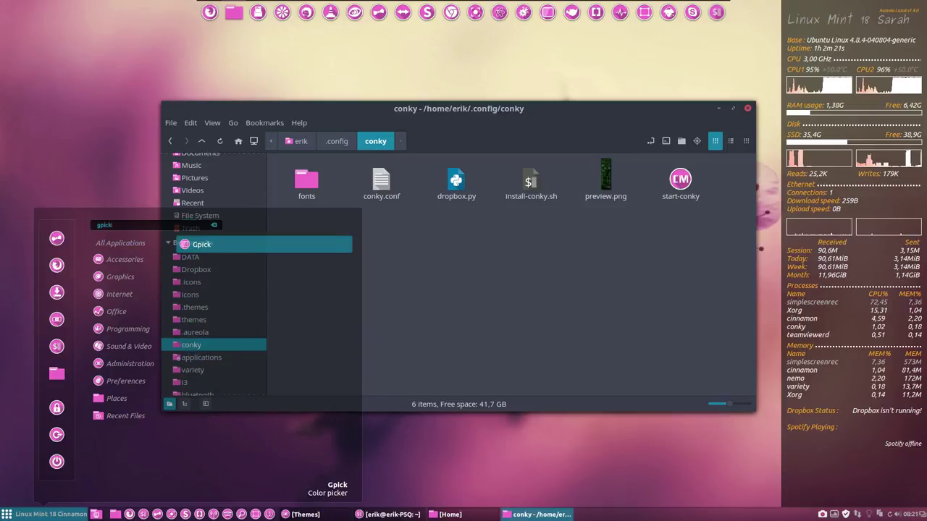
key("Return")
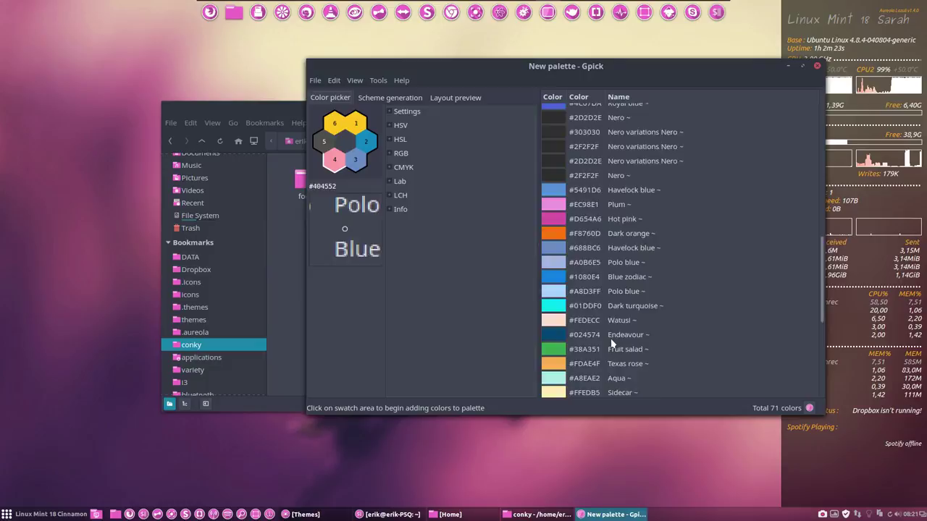
Sample the pink of the folder launcher in the desktop panel into the Gpick palette.
scroll(611, 341, "down", 3)
scroll(601, 326, "up", 4)
scroll(586, 275, "down", 2)
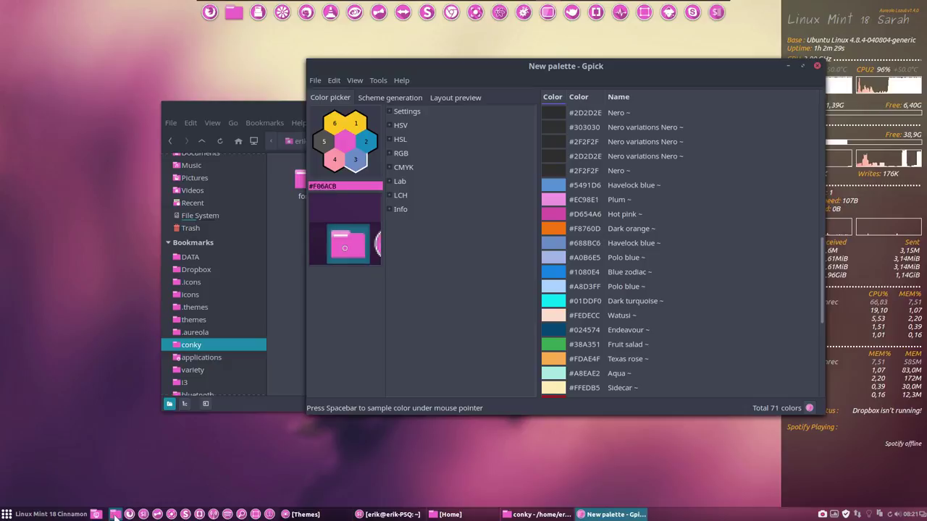
key("space")
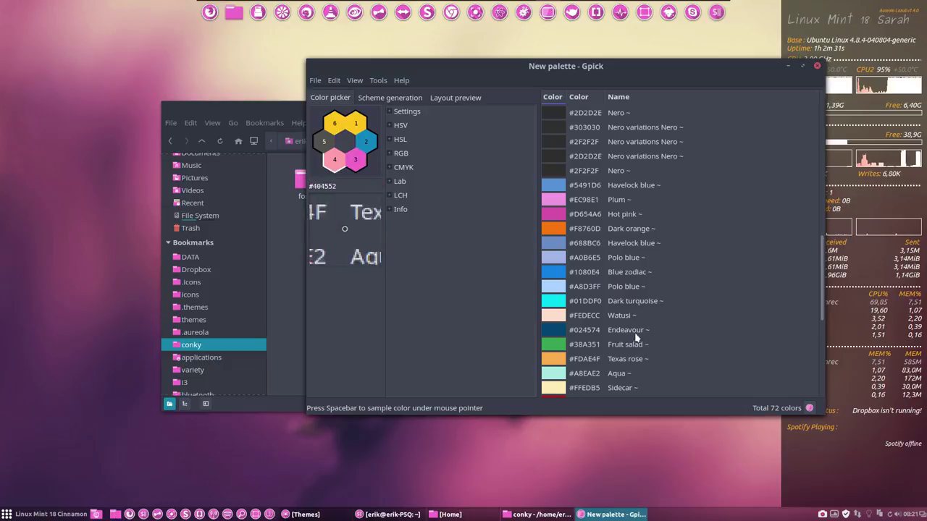
Copy the hex code #F06ACB of the newly sampled Orchid colour to the clipboard and minimise Gpick.
scroll(642, 333, "down", 5)
left_click(556, 395)
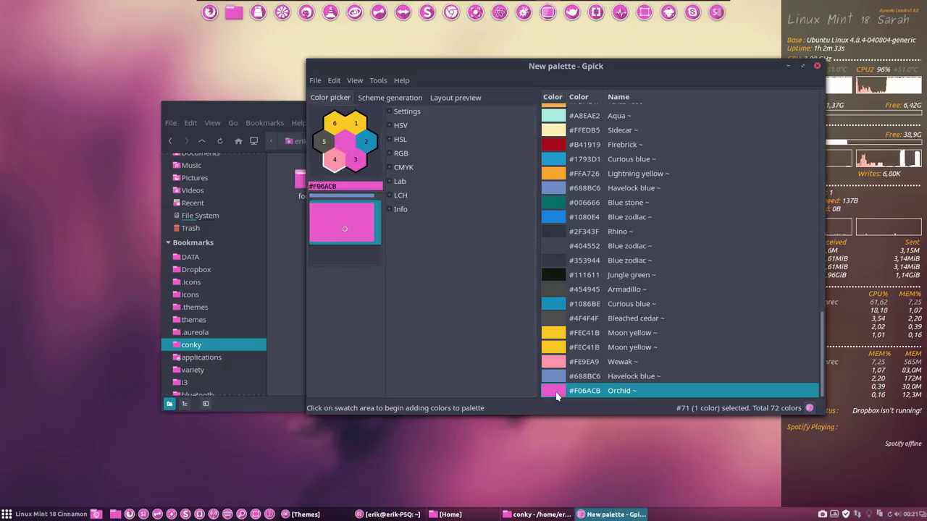
right_click(556, 395)
mouse_move(630, 211)
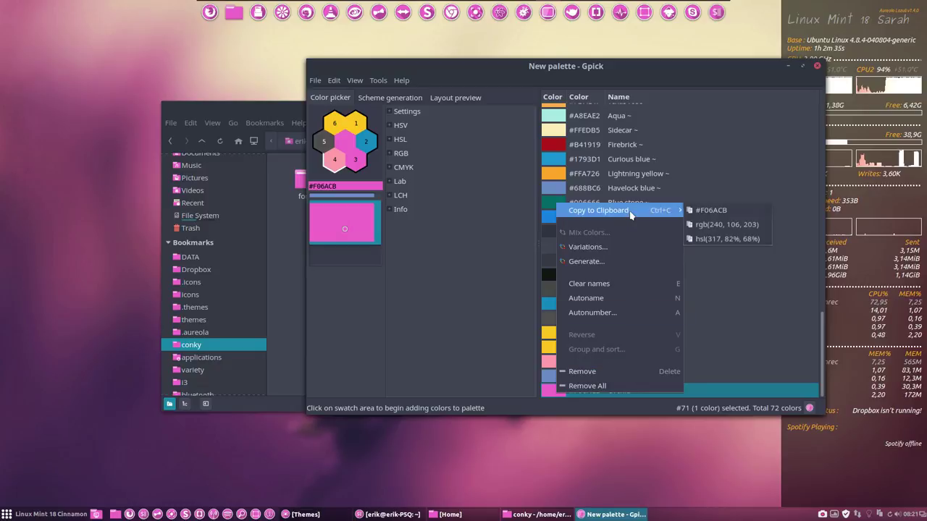
left_click(707, 213)
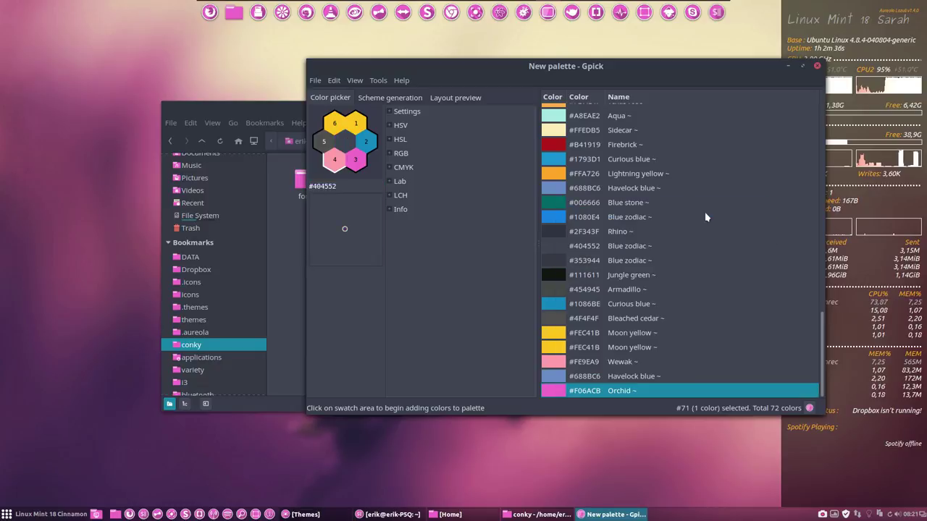
left_click(788, 66)
Set color1 to '#F06ACB' in conky.conf, save the file and close the editor.
double_click(382, 192)
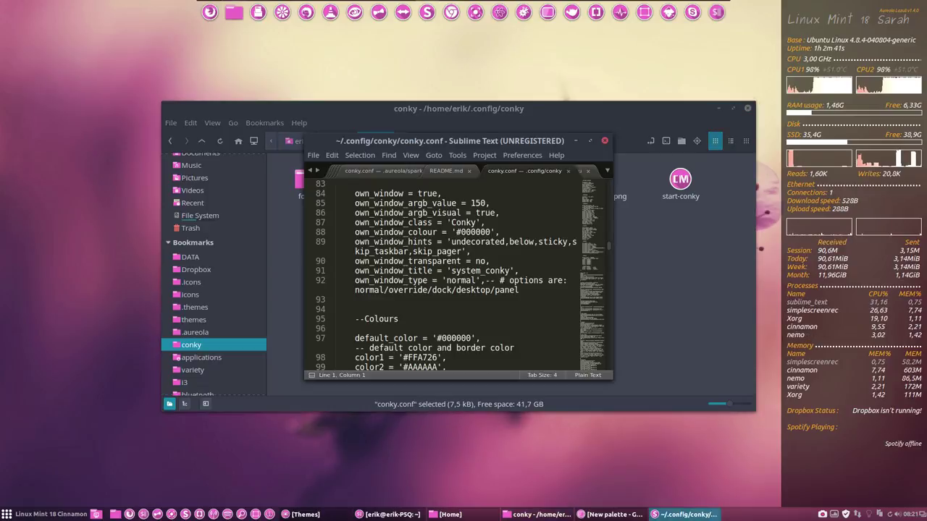
scroll(394, 328, "down", 3)
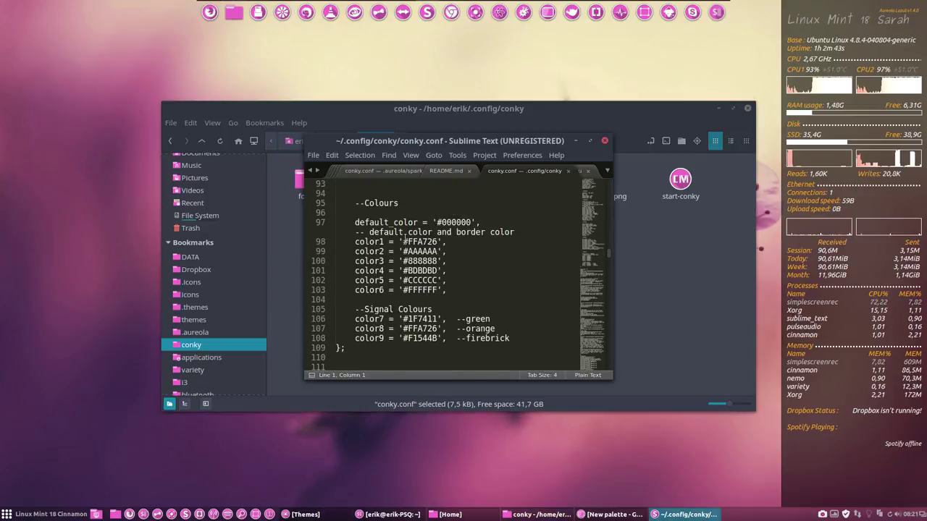
left_click_drag(403, 242, 437, 241)
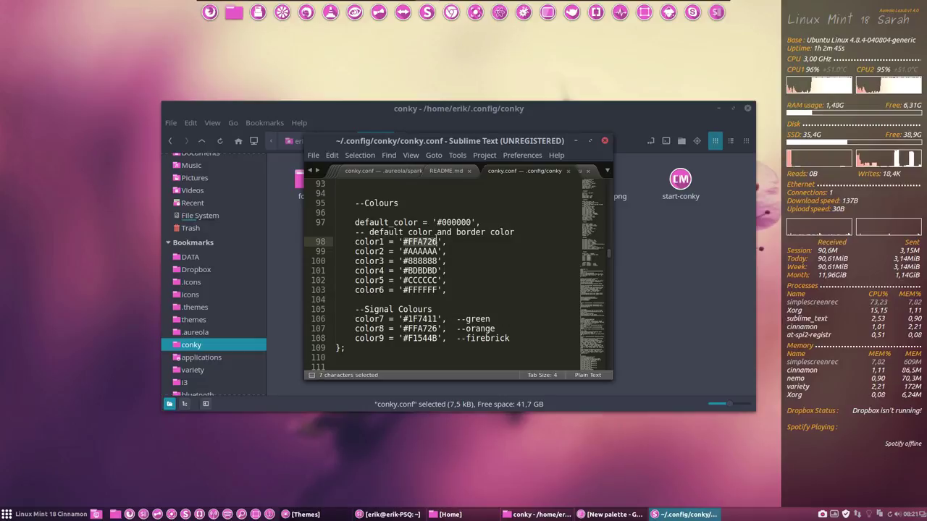
type("#F06ACB")
key("ctrl+s")
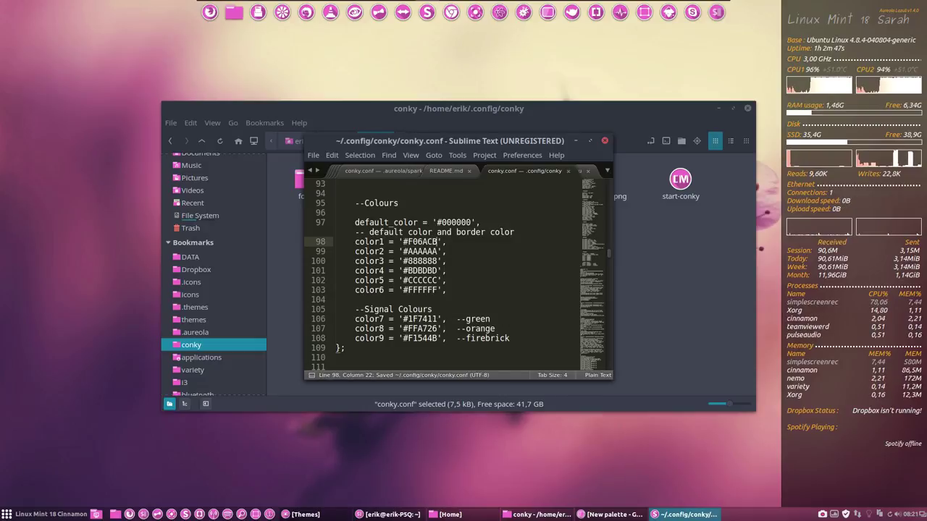
left_click(604, 141)
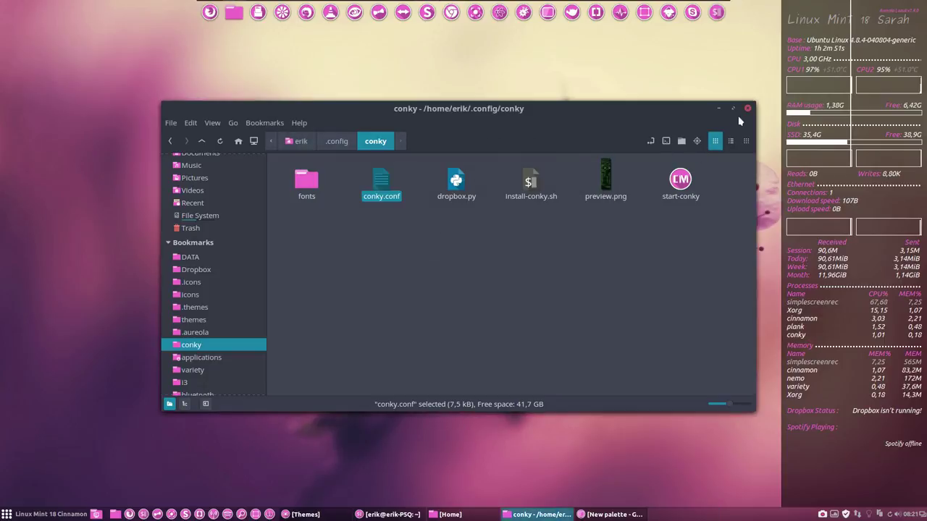
Go to the bookmarked .themes folder and locate the Minty-Transparent themes.
scroll(233, 335, "down", 3)
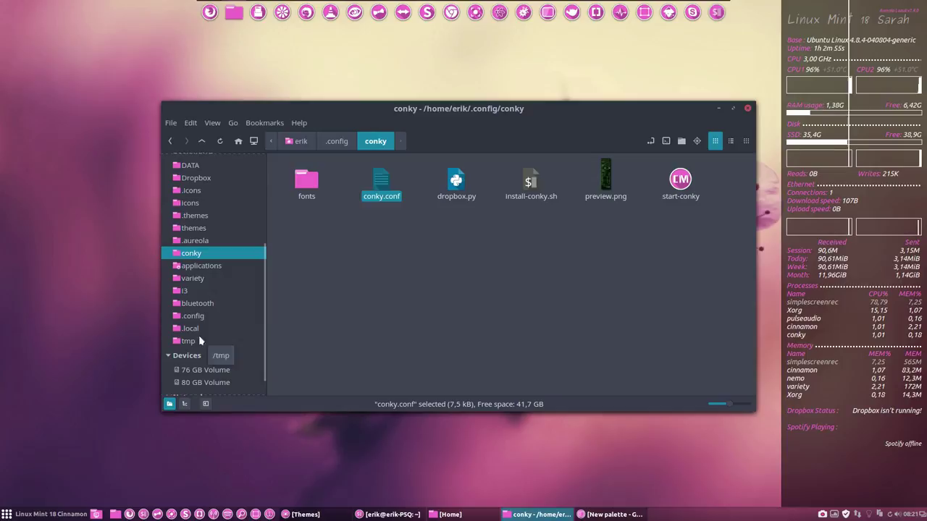
left_click(195, 215)
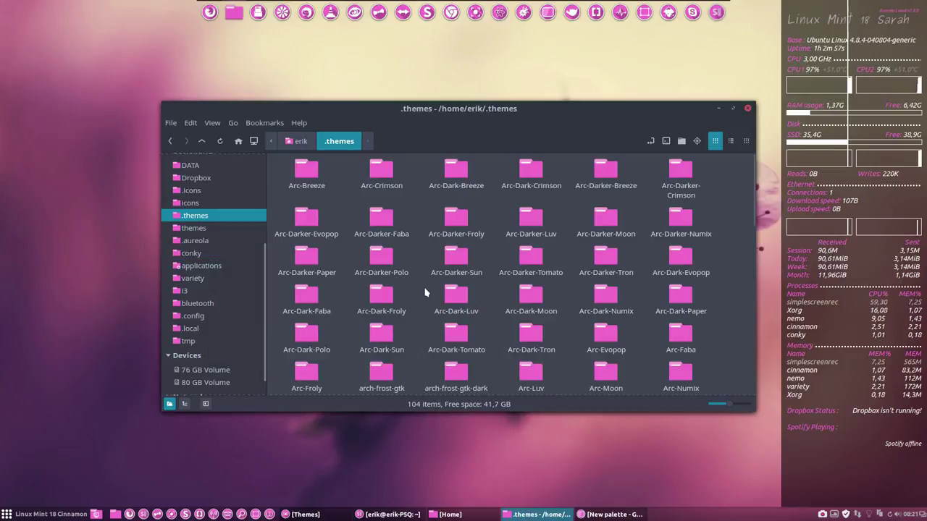
scroll(402, 334, "down", 10)
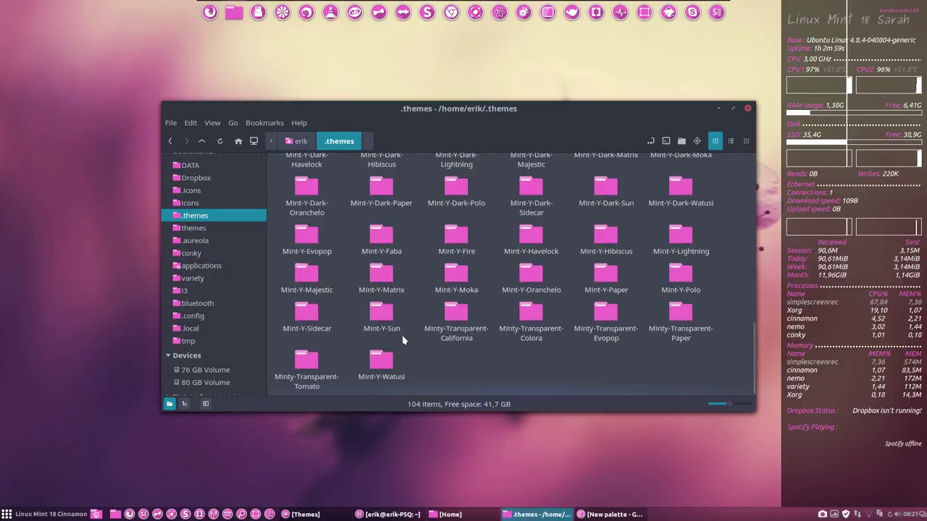
left_click(24, 515)
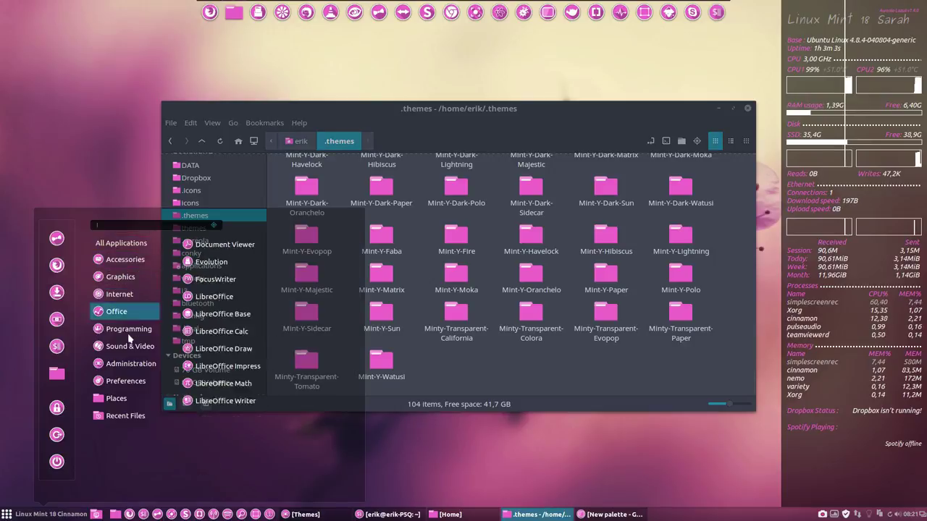
mouse_move(121, 398)
left_click(573, 358)
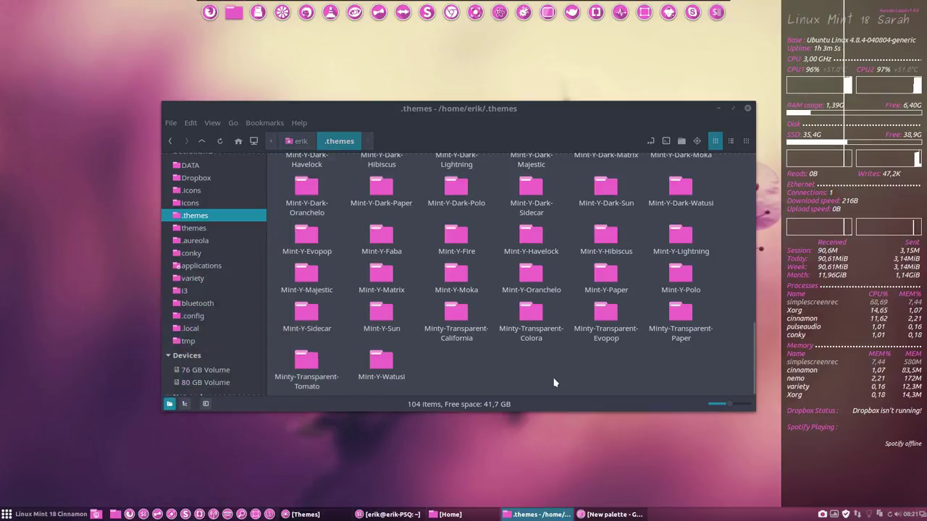
Duplicate the Minty-Transparent-Colora theme folder within .themes.
left_click(526, 314)
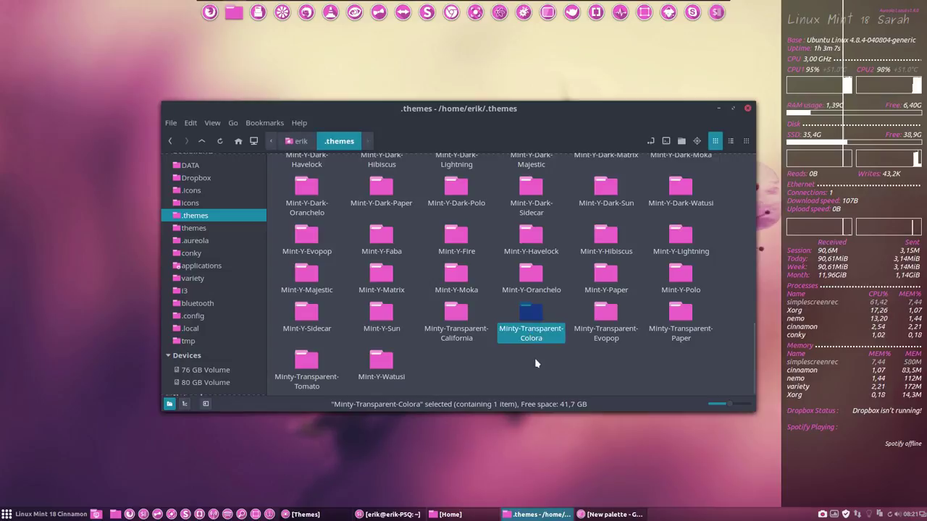
key("ctrl+c")
key("ctrl+v")
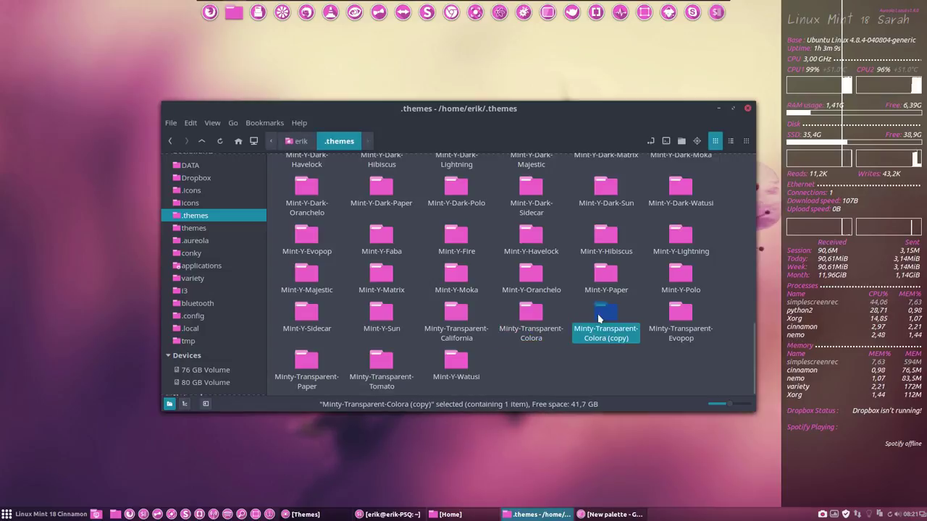
Rename the copied Colora theme folder as Minty-Transparent-Orchid.
key("F2")
key("End")
key("BackSpace")
key("BackSpace")
key("BackSpace")
key("BackSpace")
key("BackSpace")
key("BackSpace")
key("BackSpace")
key("BackSpace")
key("BackSpace")
key("BackSpace")
key("BackSpace")
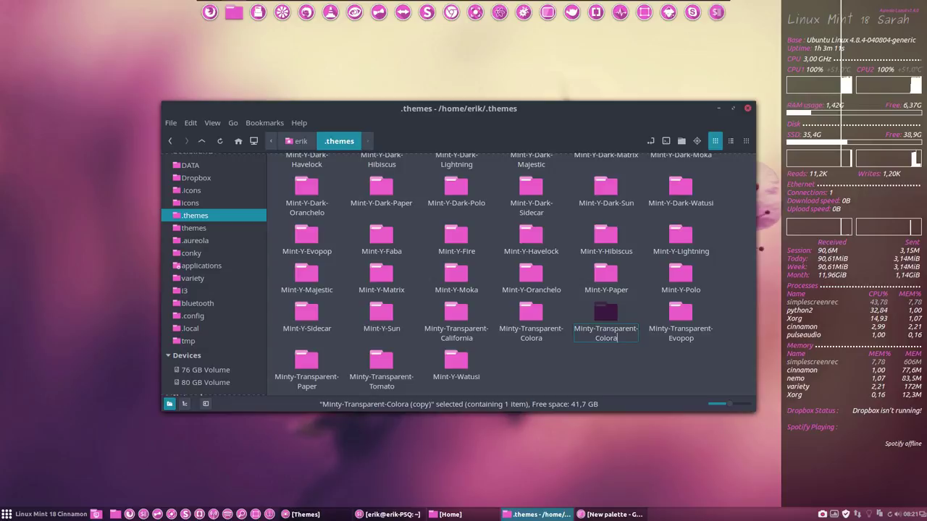
key("BackSpace")
key("BackSpace")
type("Or")
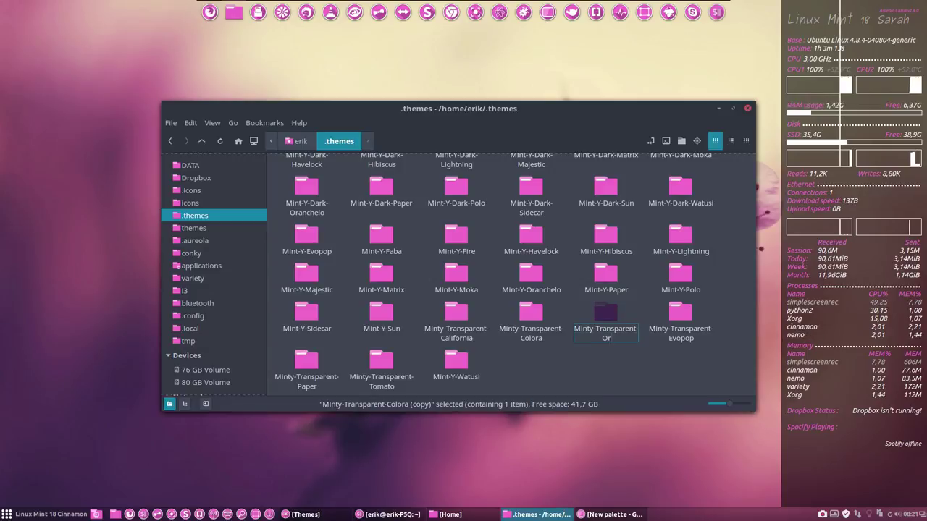
type("chid")
key("Return")
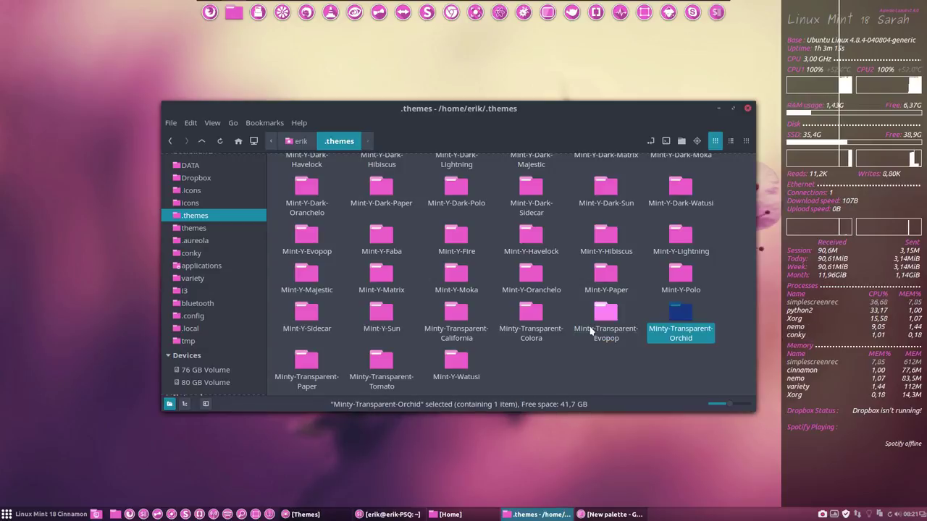
Open simply-change-colours.sh from the Minty-Transparent-Orchid cinnamon folder for editing in a maximised editor, at its new colours section.
double_click(674, 319)
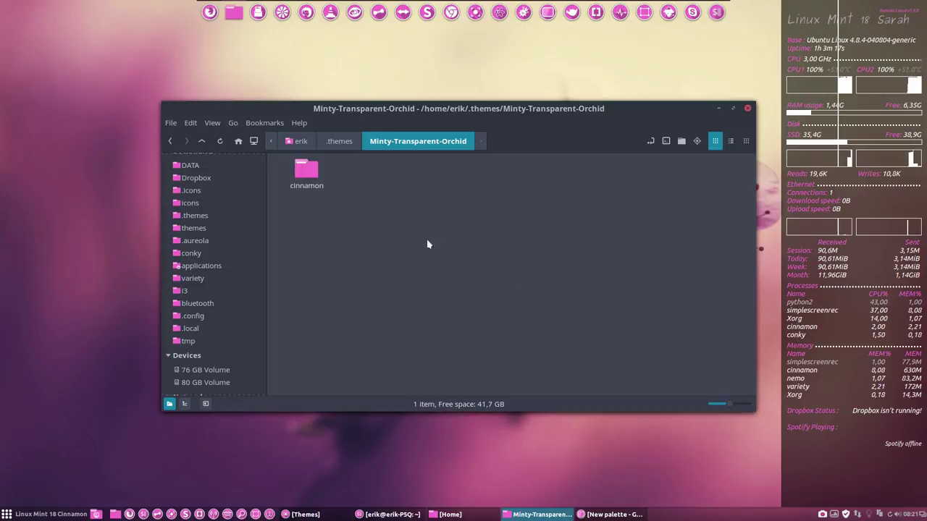
double_click(306, 168)
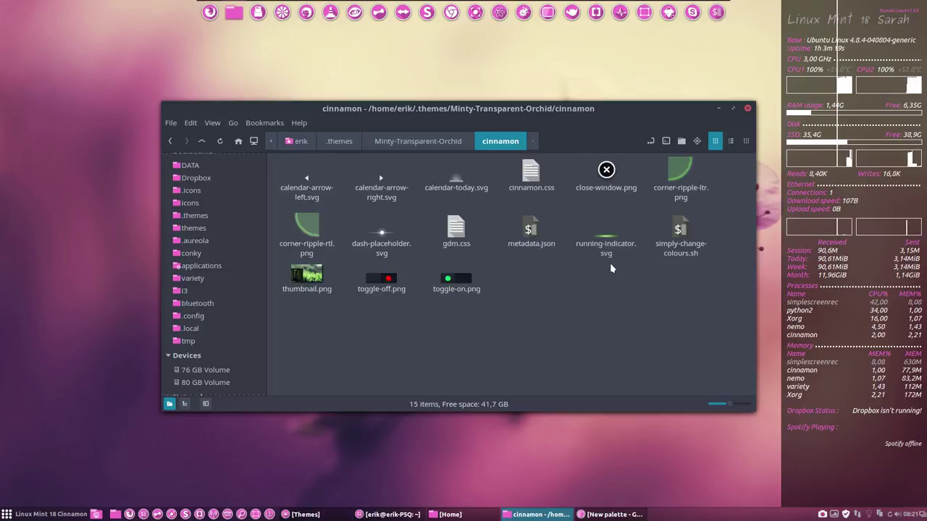
double_click(679, 233)
left_click(434, 306)
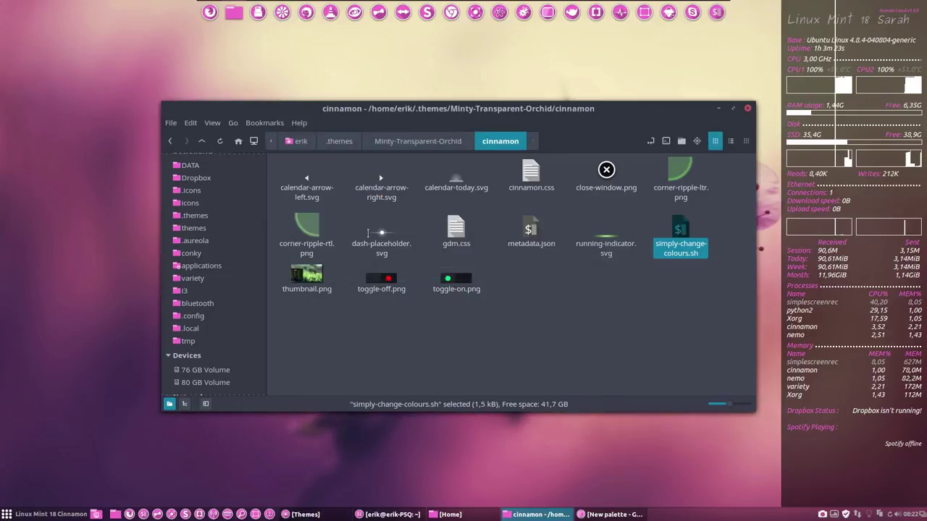
double_click(478, 143)
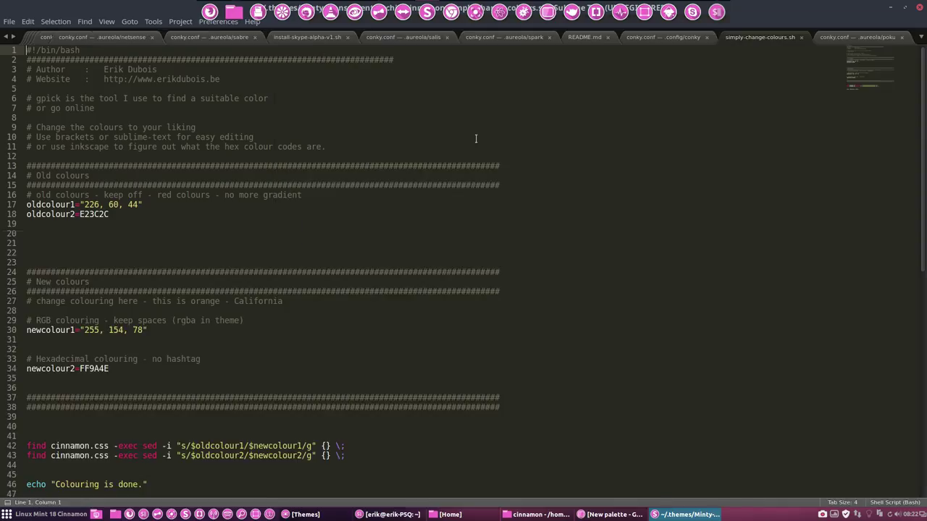
left_click(477, 143)
scroll(98, 304, "down", 2)
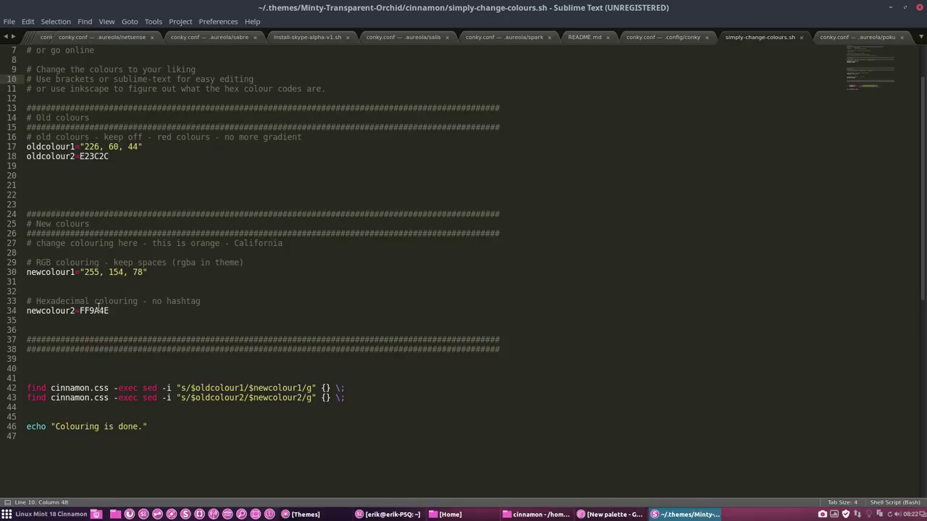
double_click(98, 310)
key("ctrl+v")
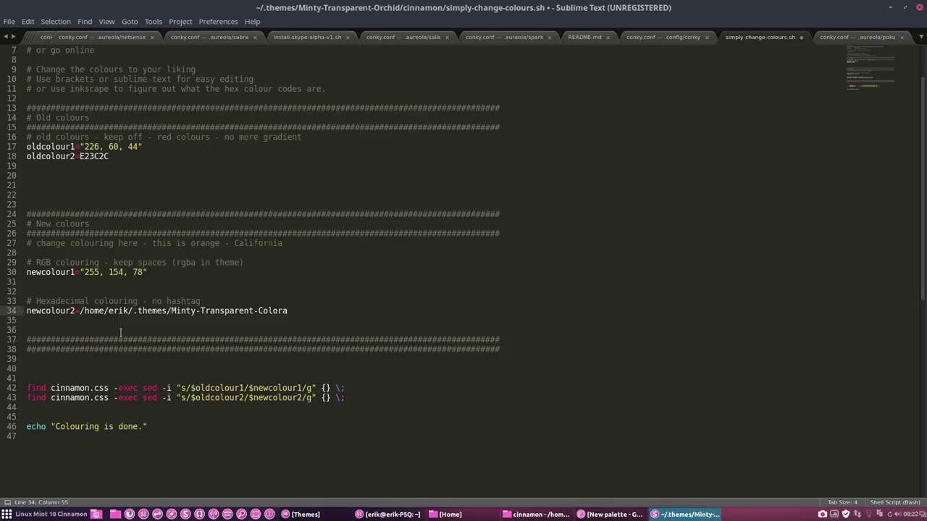
key("ctrl+z")
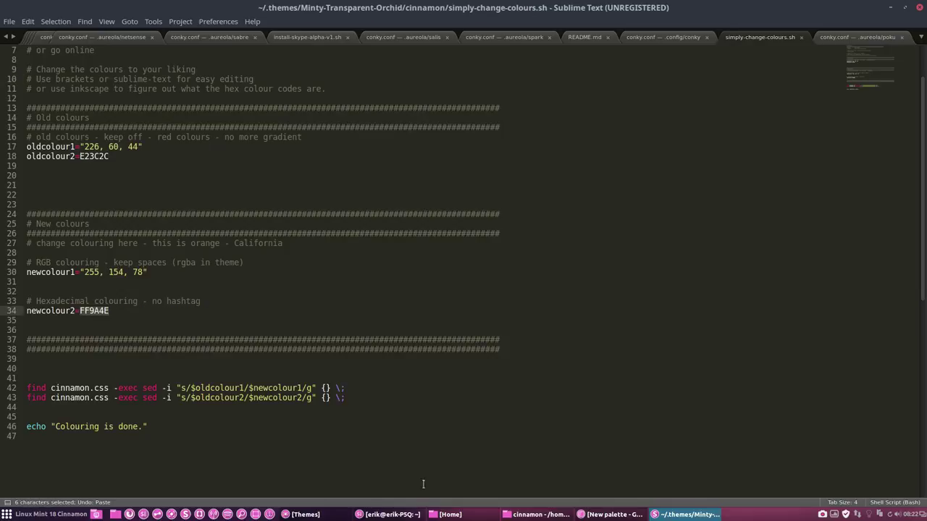
Switch to Gpick, copy the Orchid colour's hex code again and return to the script in Sublime Text.
left_click(614, 514)
right_click(619, 394)
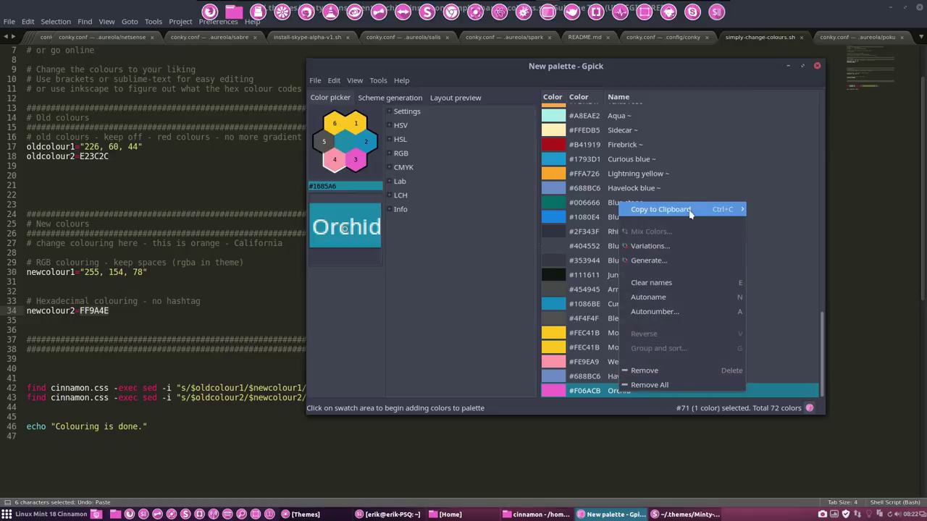
mouse_move(673, 210)
left_click(762, 211)
key("alt+Tab")
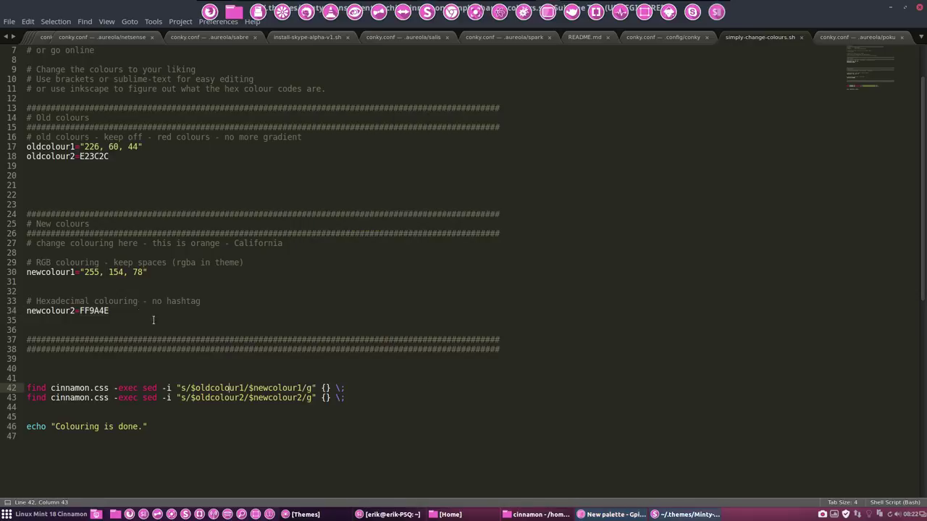
Set newcolour2 to the Orchid hex code F06ACB without the hashtag and save the script.
key("ctrl+v")
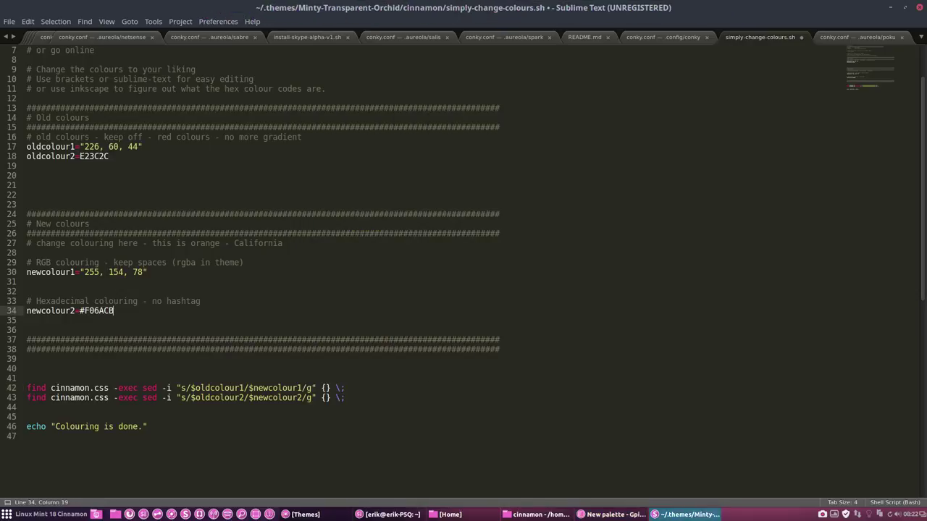
key("BackSpace")
key("ctrl+s")
Copy the Orchid colour's RGB value from Gpick, paste rgb(240, 106, 203) on a new line below newcolour1, and select its three numbers.
left_click(138, 273)
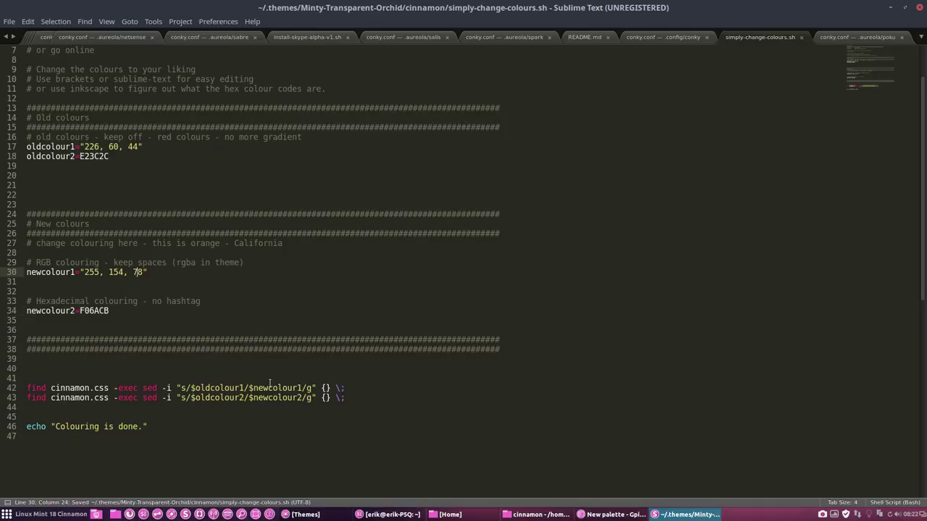
left_click(611, 514)
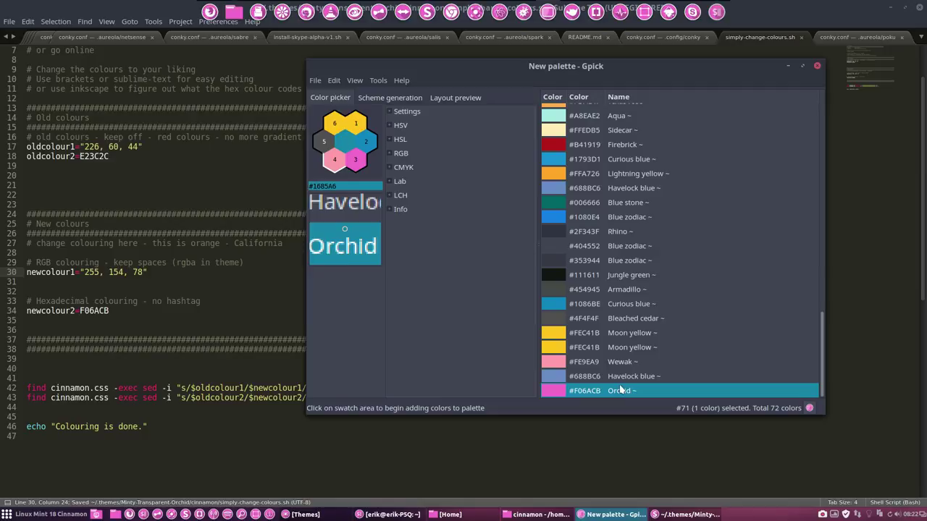
right_click(645, 392)
mouse_move(687, 204)
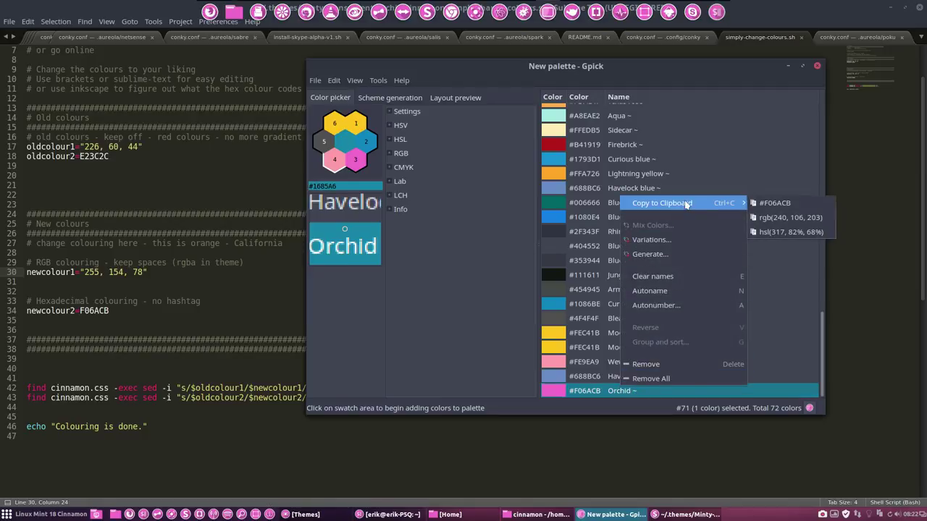
left_click(782, 222)
left_click(168, 273)
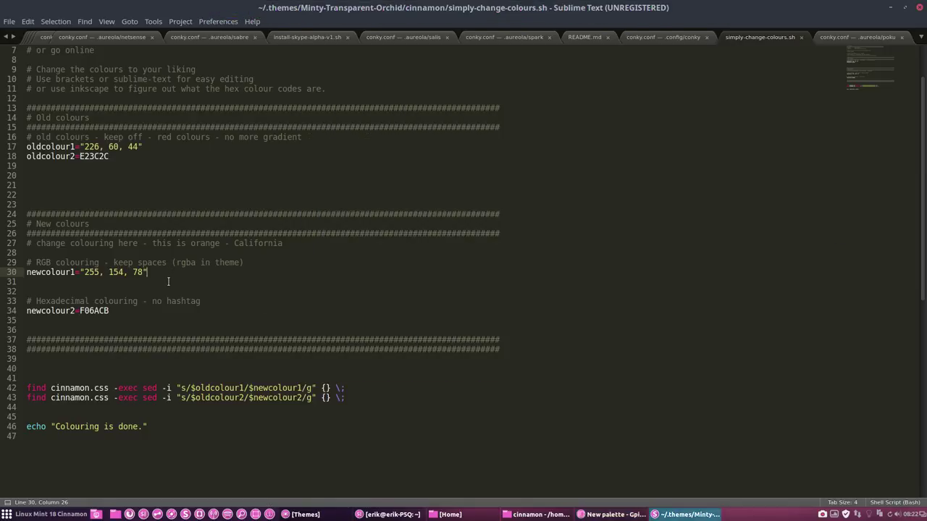
key("Return")
key("ctrl+v")
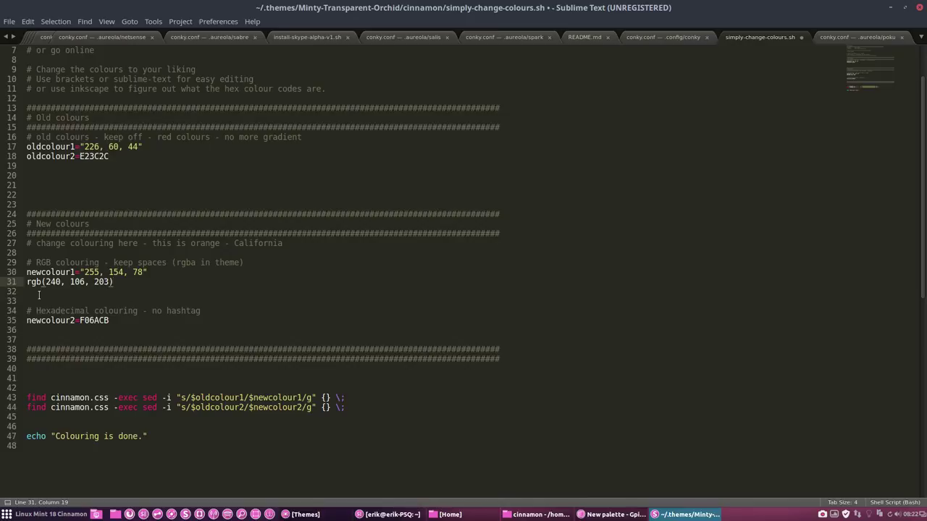
left_click_drag(44, 282, 105, 282)
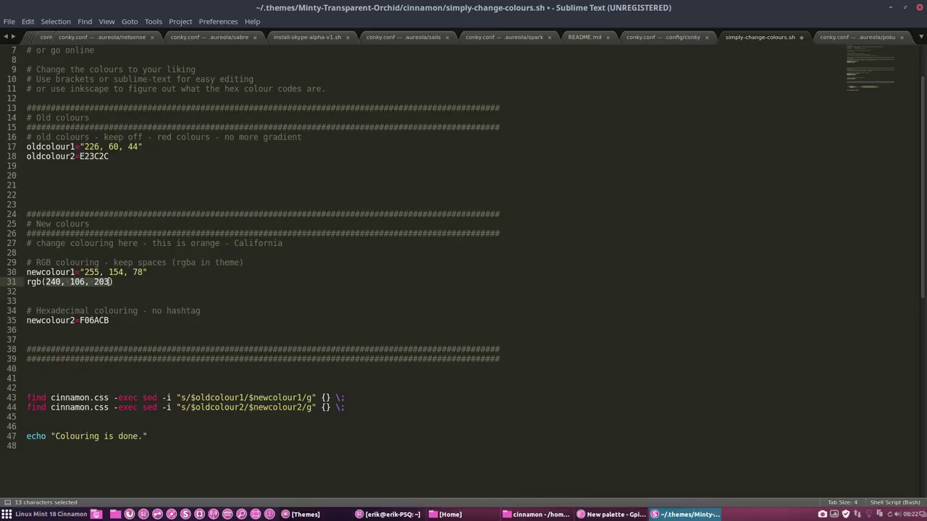
key("ctrl+x")
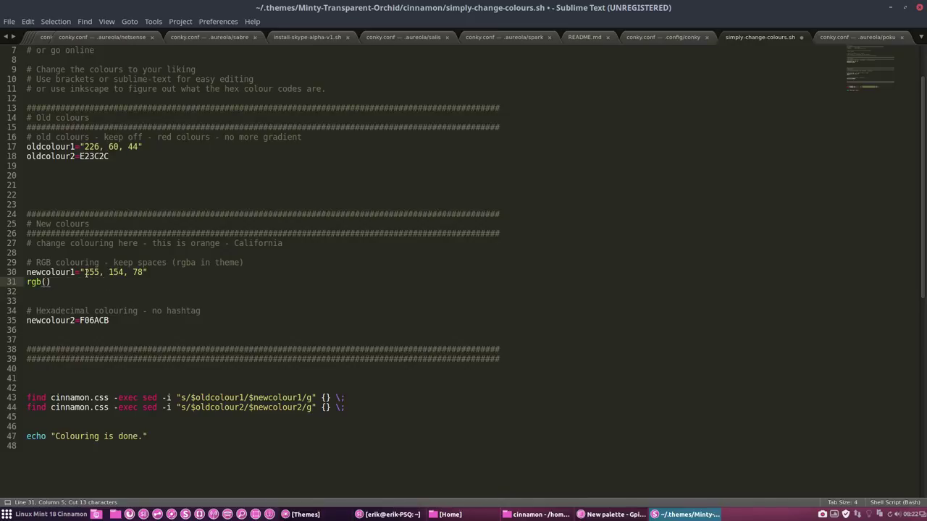
left_click_drag(84, 273, 144, 272)
key("ctrl+c")
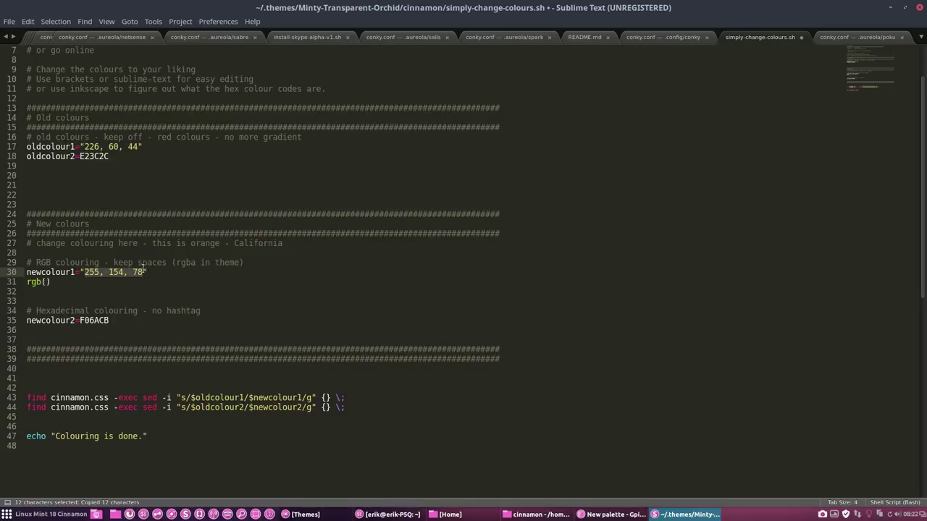
key("ctrl+z")
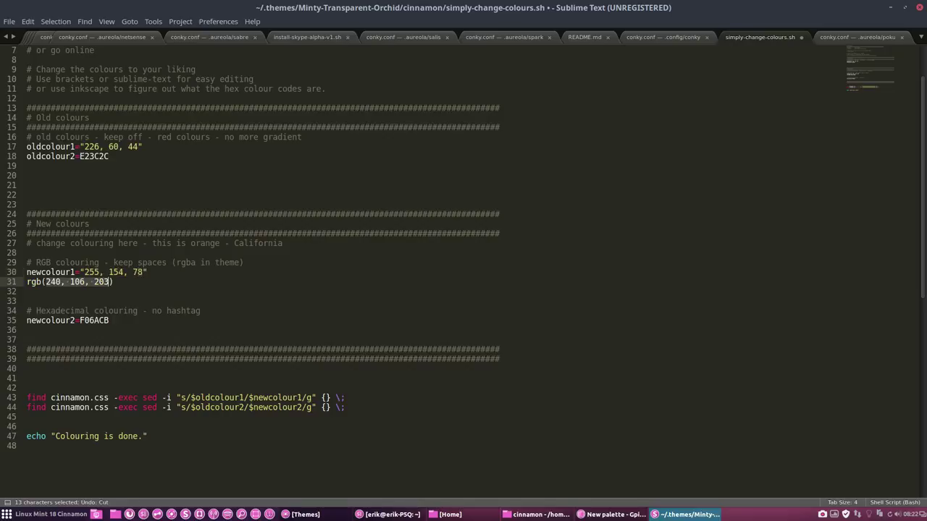
Move the numbers 240, 106, 203 into newcolour1's quotes in place of the orange values, remove the leftover rgb() line and save.
key("ctrl+x")
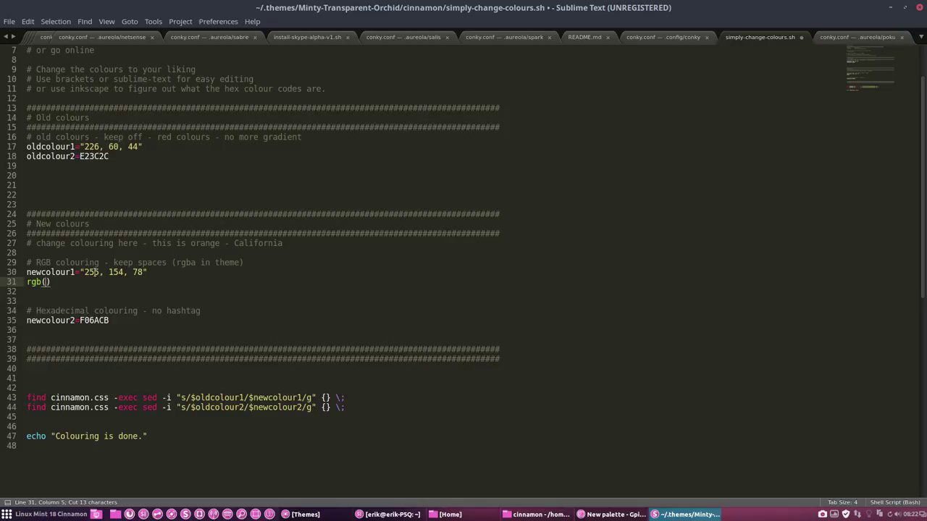
left_click_drag(84, 272, 157, 273)
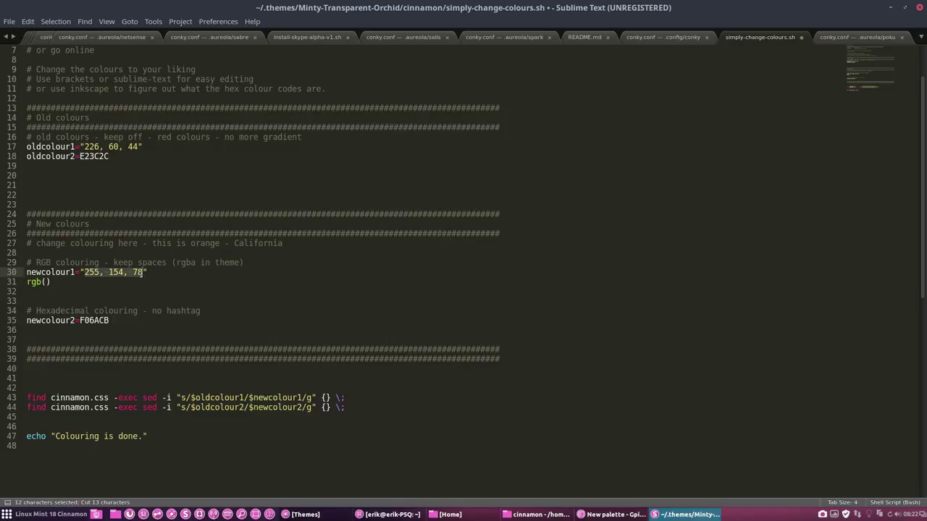
key("ctrl+v")
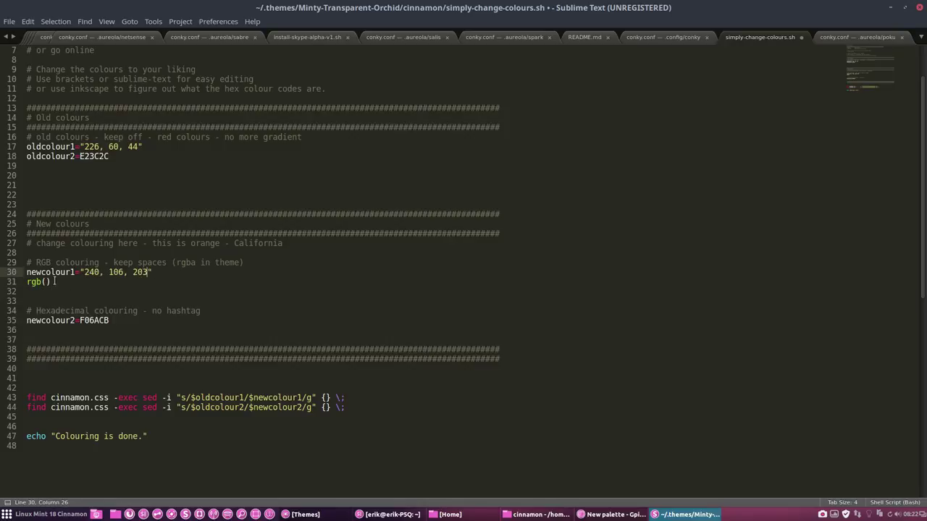
left_click_drag(54, 282, 26, 283)
key("Delete")
key("Delete")
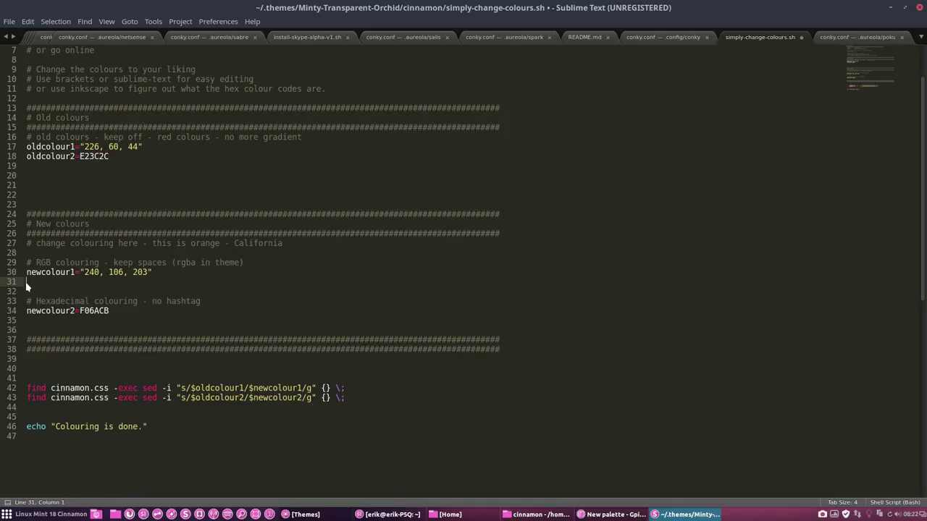
key("ctrl+s")
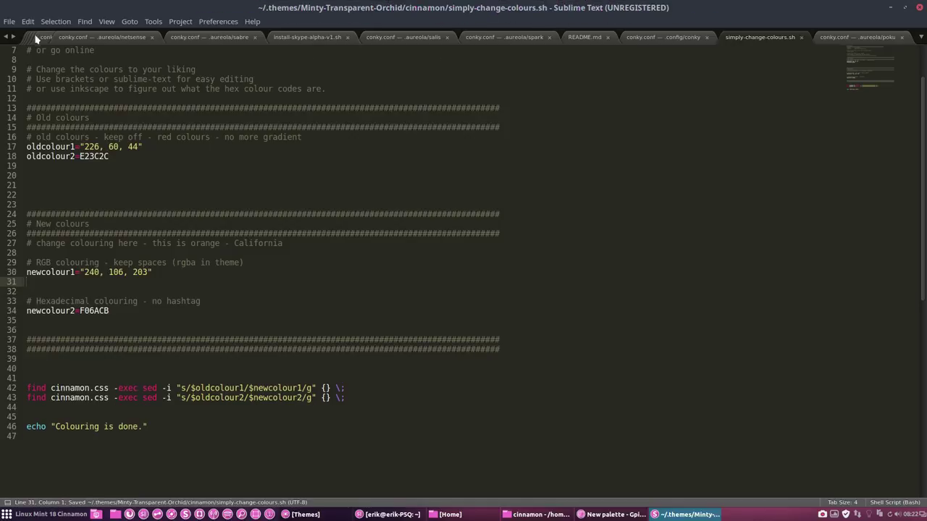
Close all open files and the text editor, and minimise the Gpick window.
left_click(8, 21)
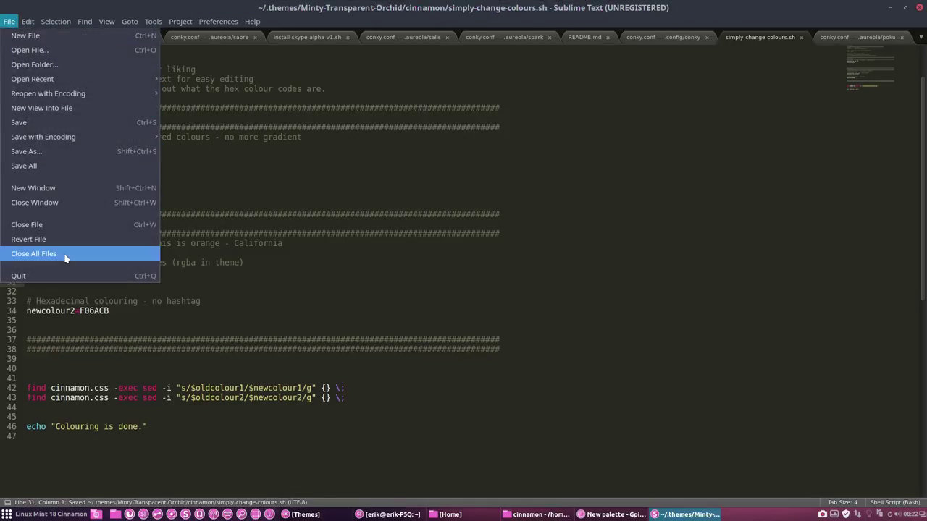
left_click(40, 255)
left_click(917, 7)
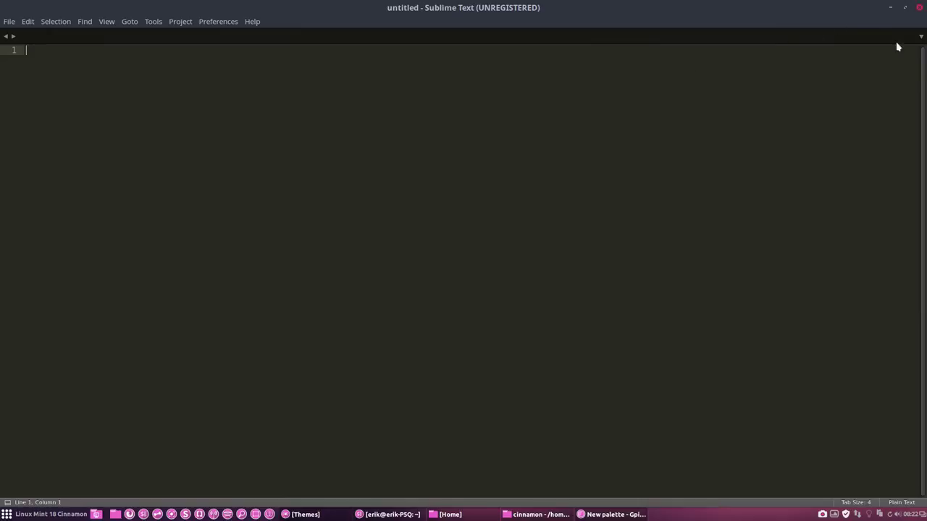
left_click(789, 66)
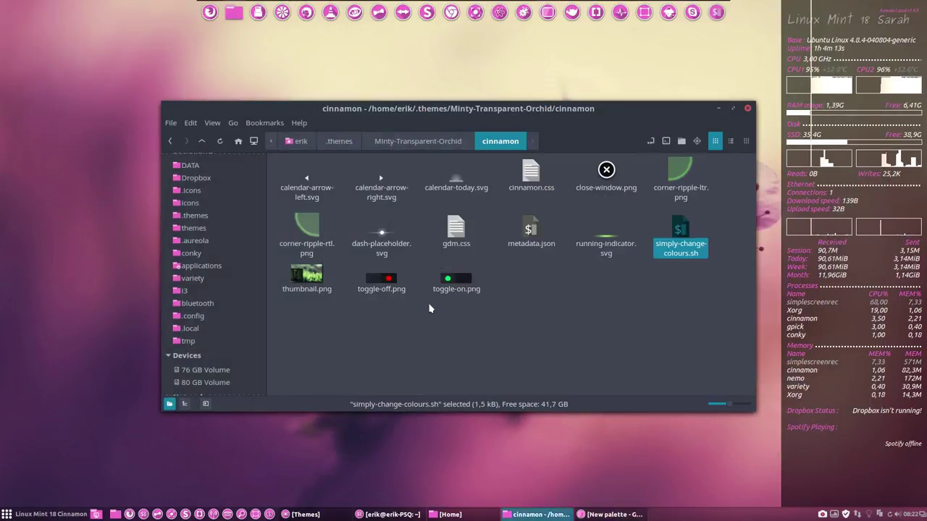
Run simply-change-colours.sh in a terminal from the Minty-Transparent-Orchid cinnamon folder and close the file manager window.
left_click(681, 232)
double_click(680, 232)
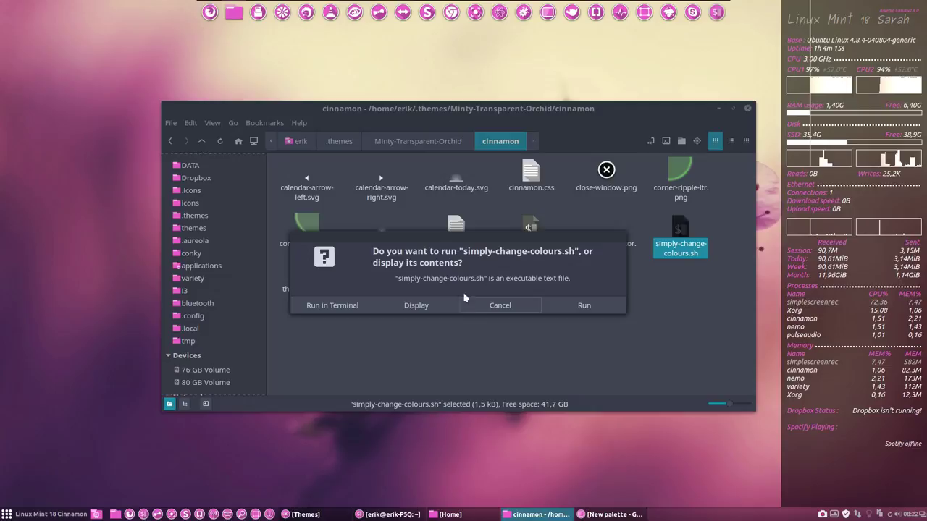
left_click(352, 305)
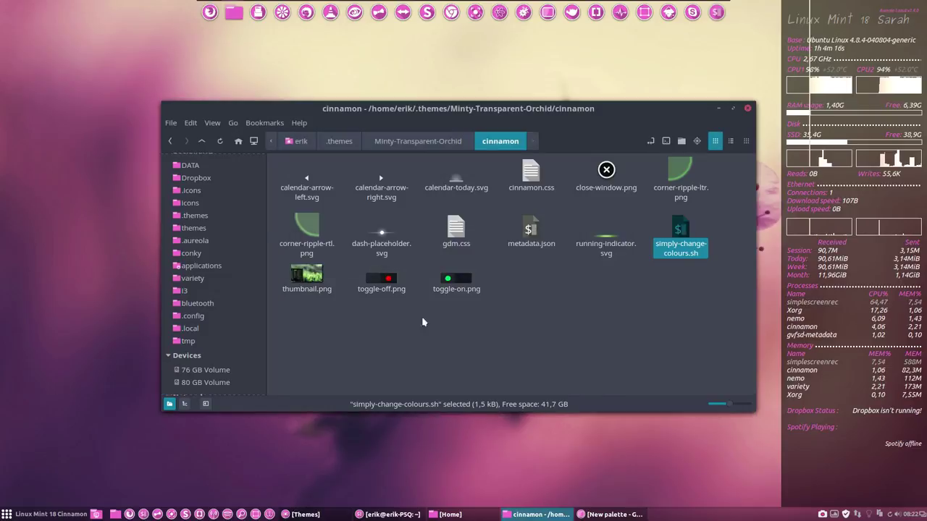
left_click(749, 110)
Set the Desktop theme to Minty-Transparent-Orchid in the system's Themes settings.
left_click(43, 514)
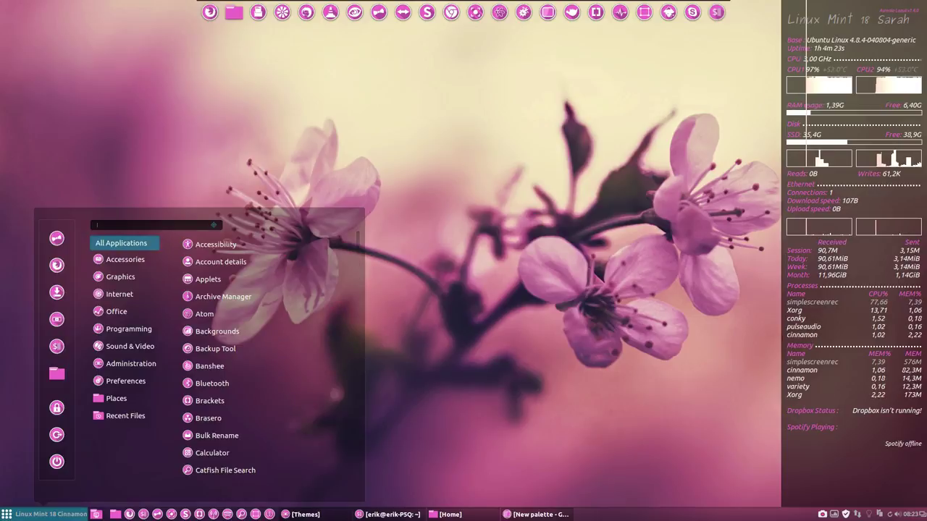
left_click(57, 239)
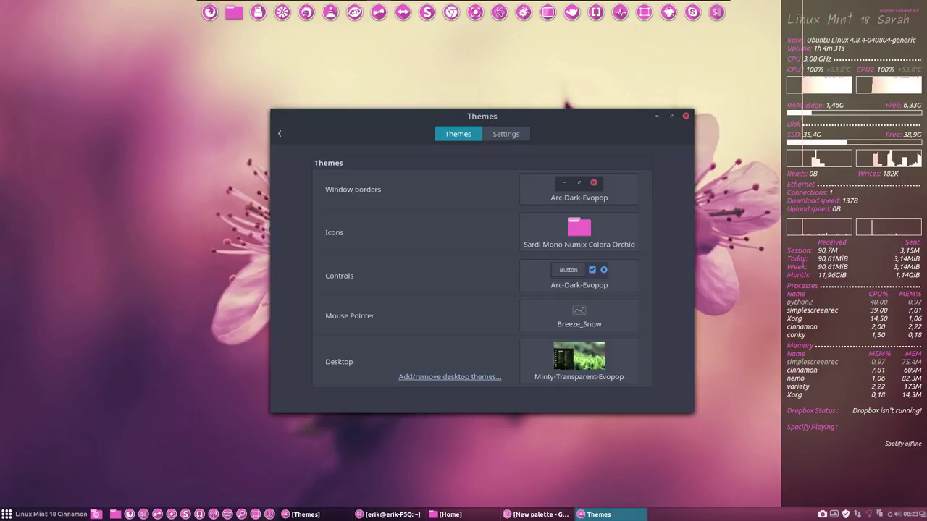
left_click(586, 350)
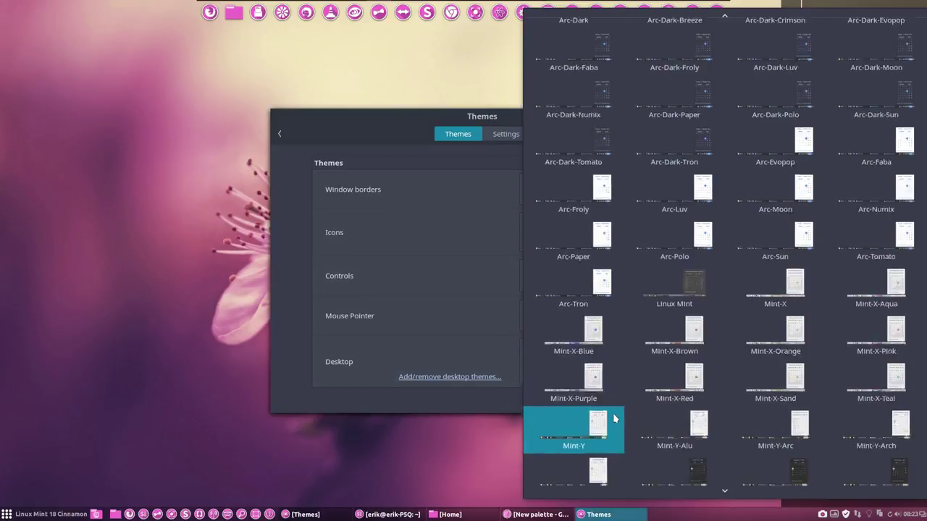
scroll(613, 418, "down", 10)
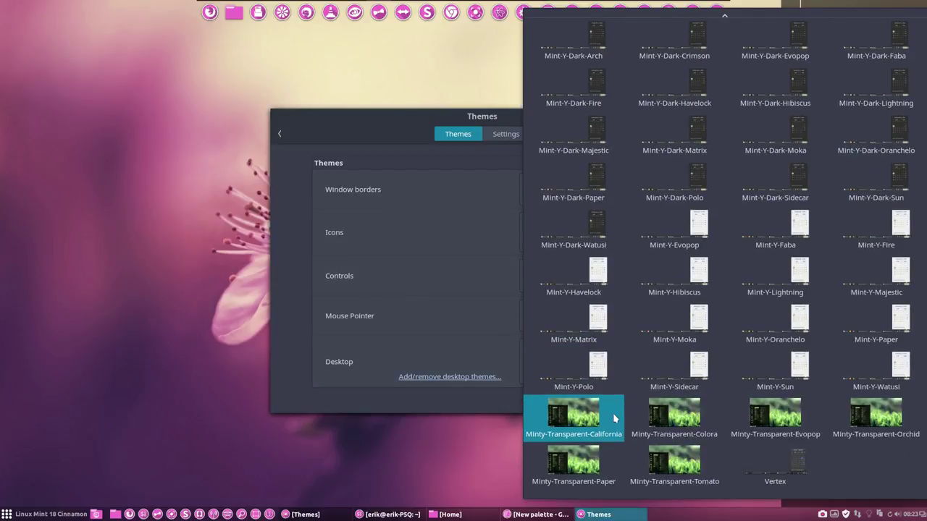
left_click(889, 426)
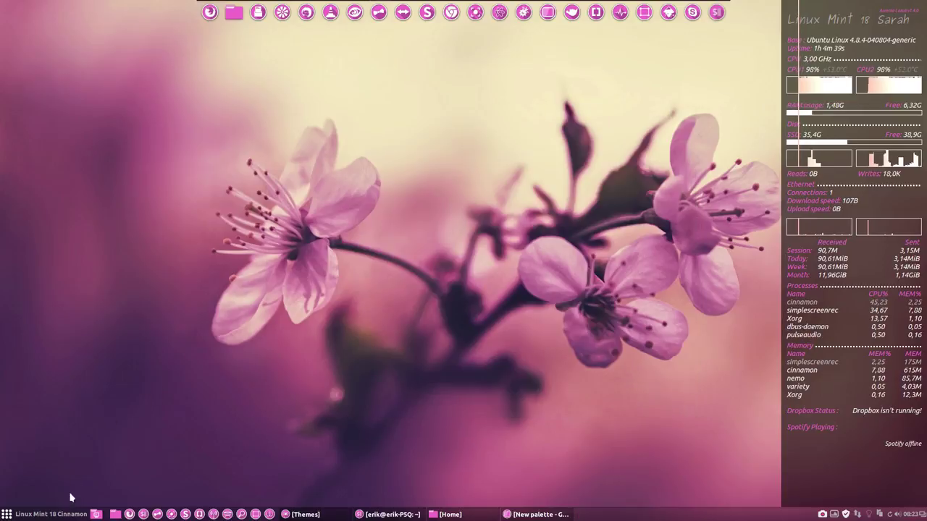
Examine the application menu's highlight colour across its categories, both on the bare desktop and over an open Home folder window.
left_click(50, 514)
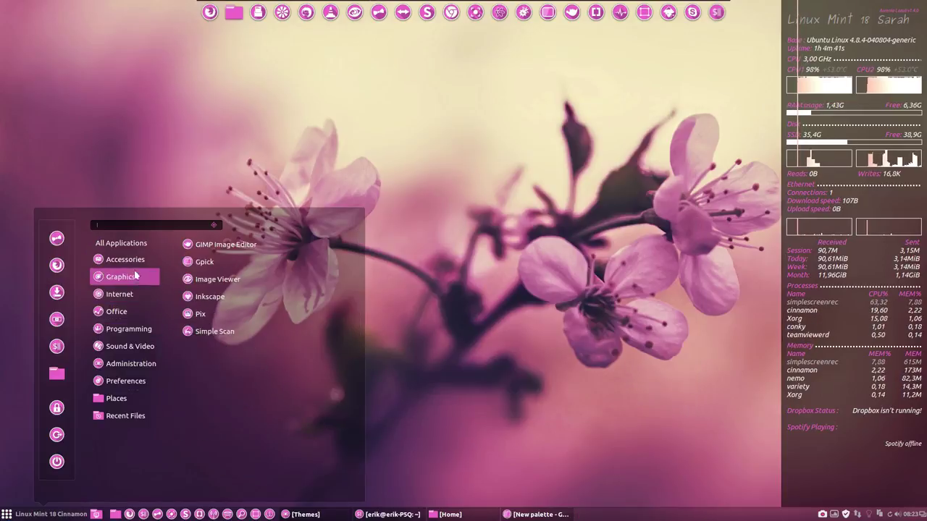
mouse_move(124, 259)
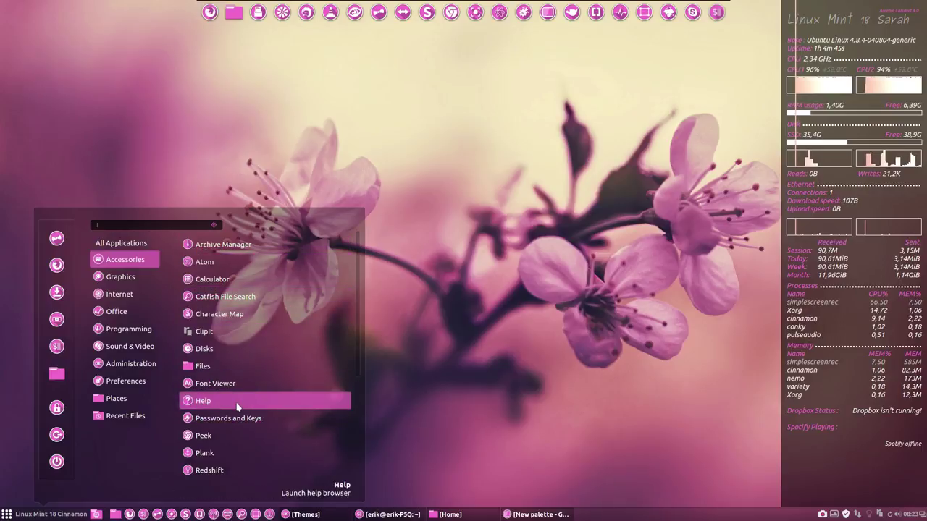
left_click(405, 288)
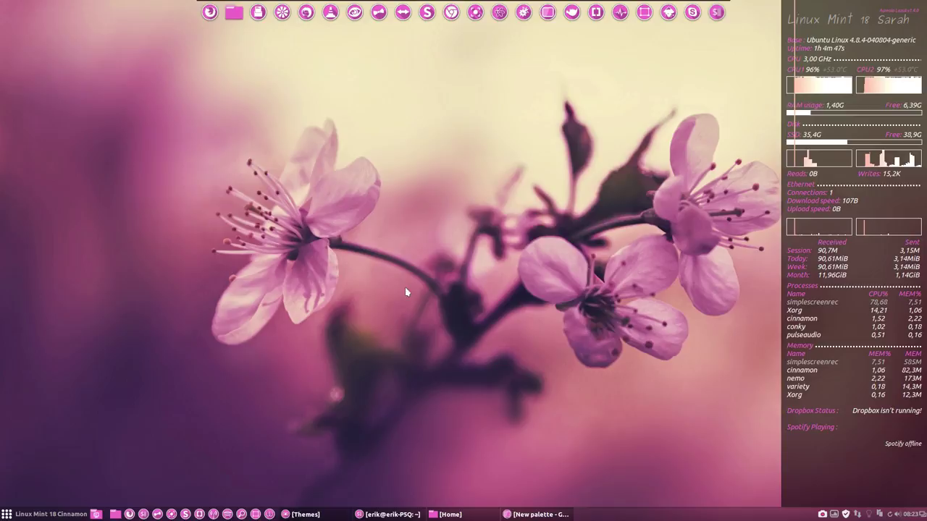
left_click(113, 514)
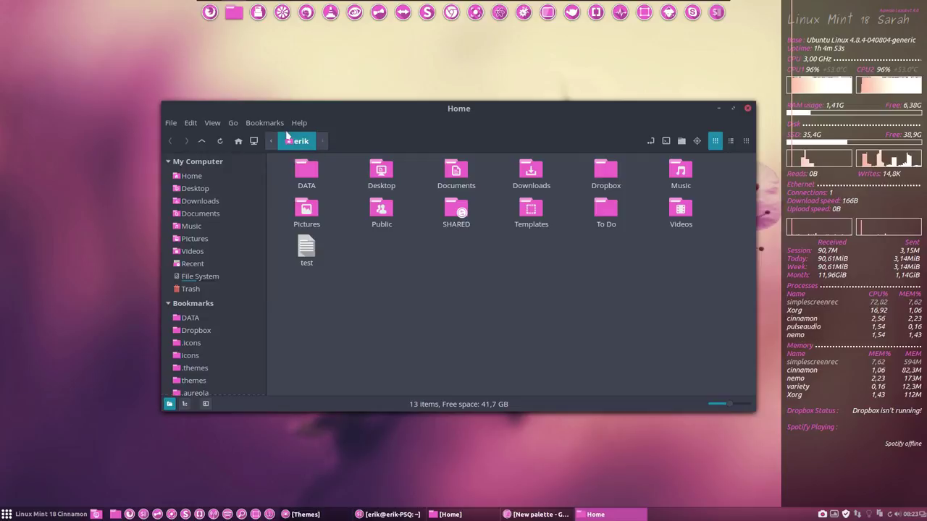
left_click(51, 514)
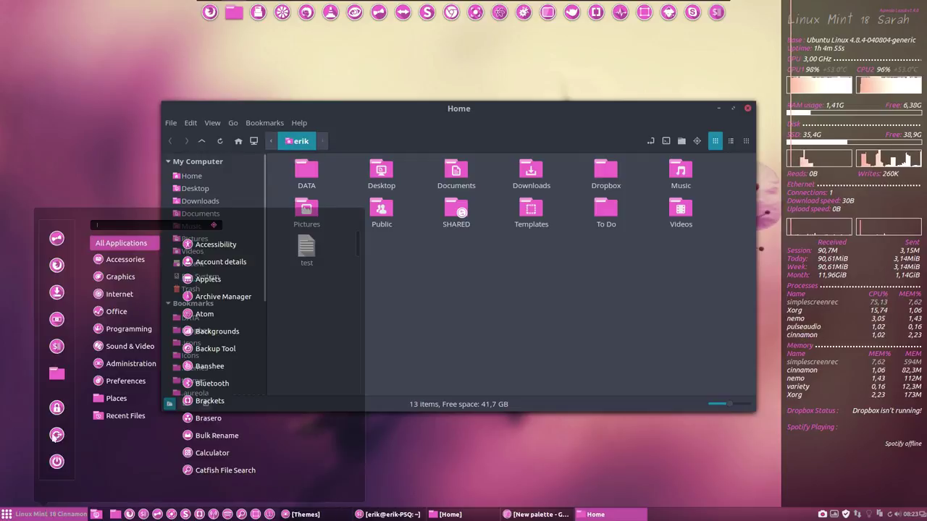
Review the available window border themes in the Themes settings without picking one, and close the Themes and Home windows.
left_click(579, 325)
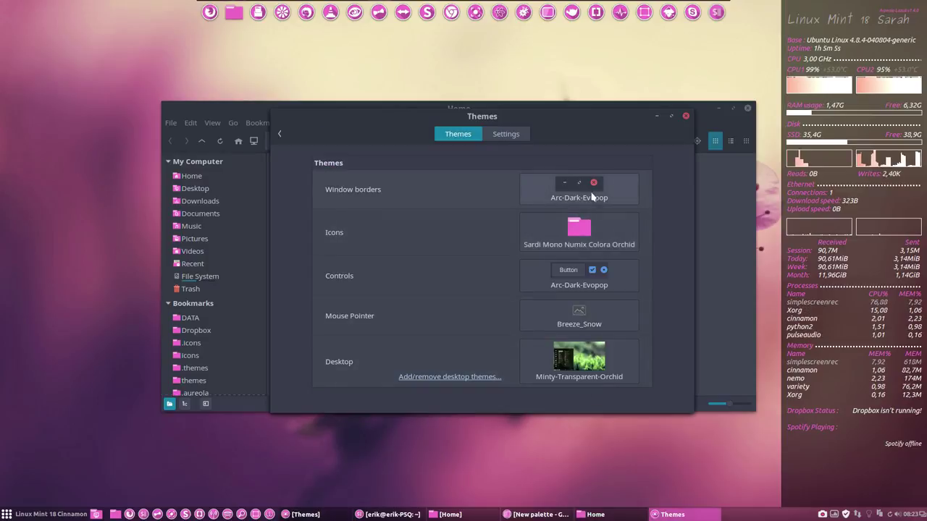
left_click(568, 197)
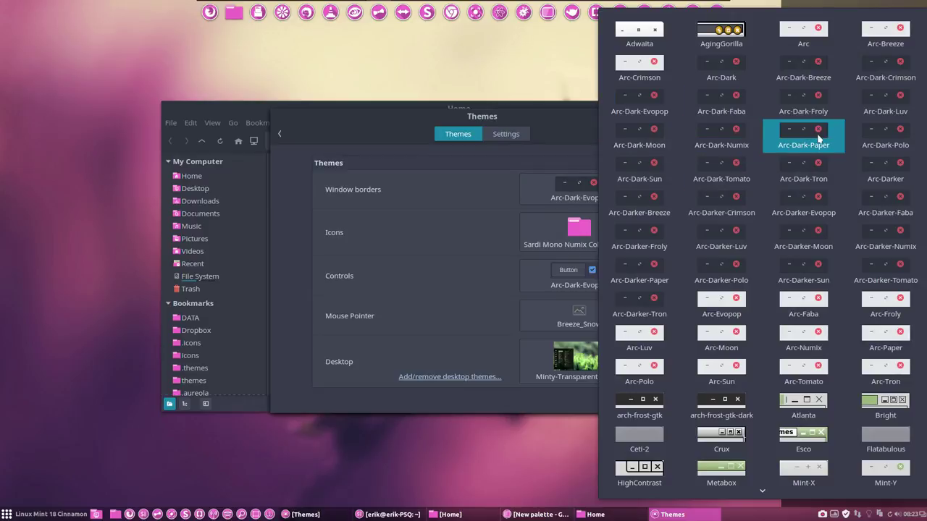
left_click(467, 232)
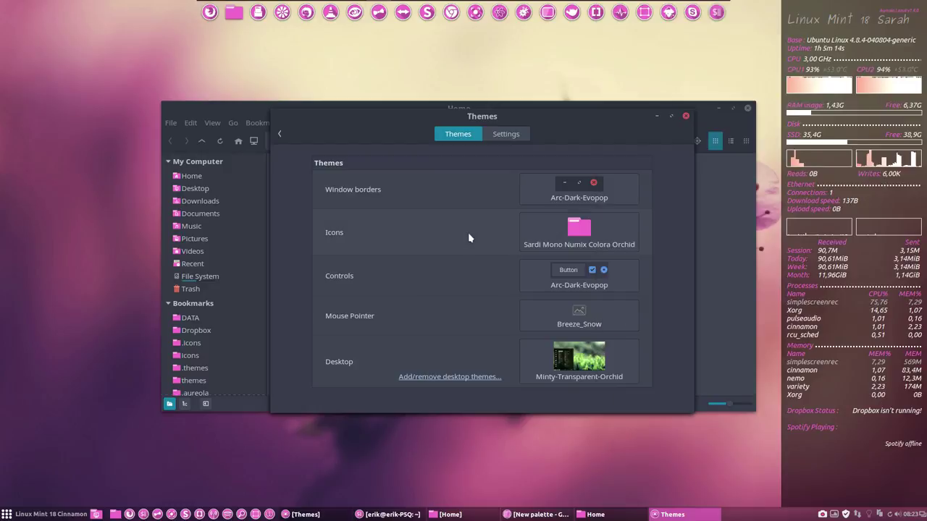
left_click(685, 116)
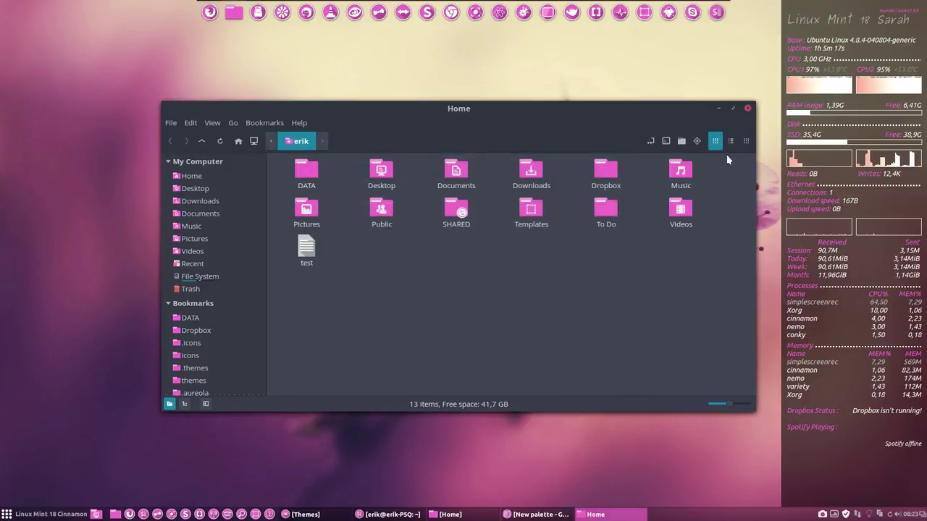
left_click(748, 110)
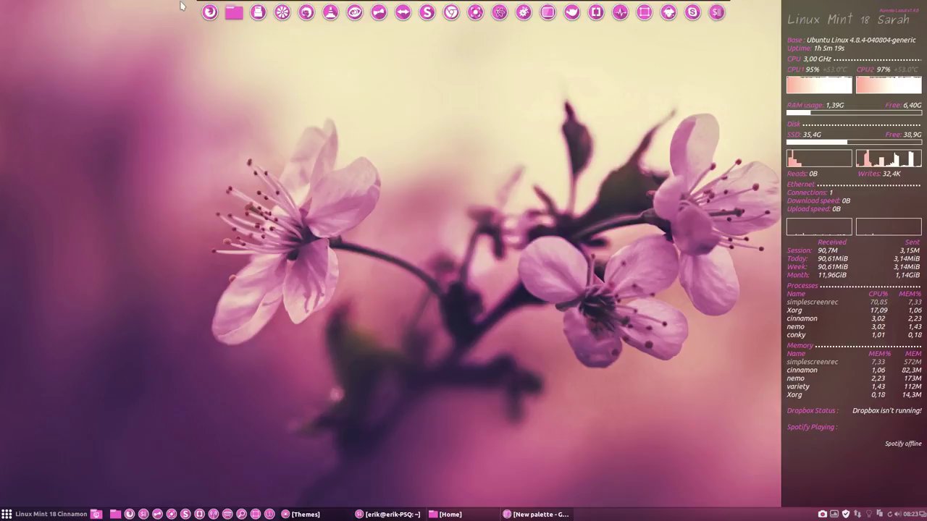
Switch to Firefox, close the minimised Themes window, and open the bookmarked GitHub profile's list of repositories.
left_click(210, 16)
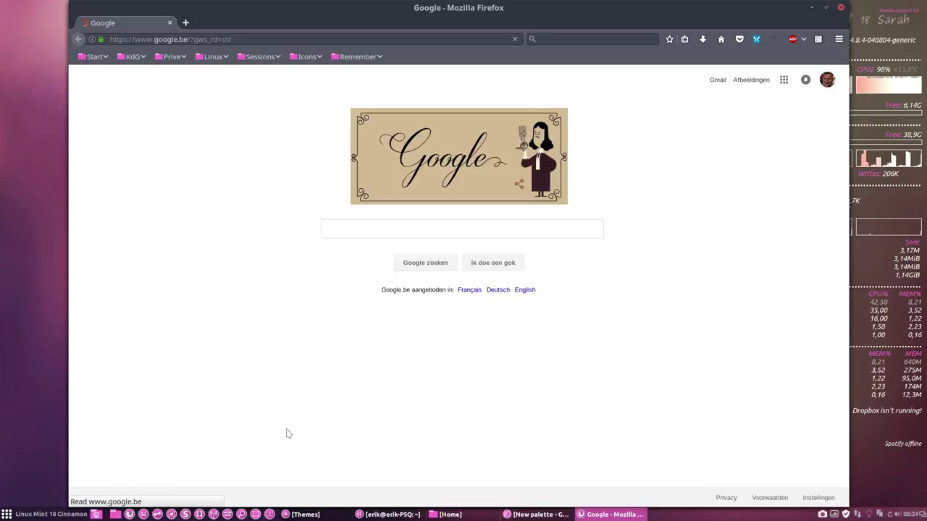
right_click(311, 514)
left_click(333, 489)
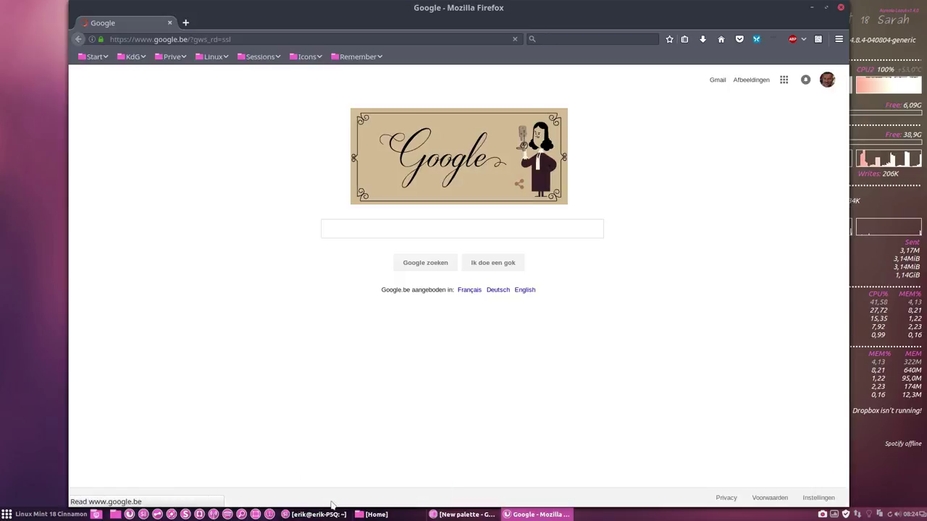
mouse_move(385, 516)
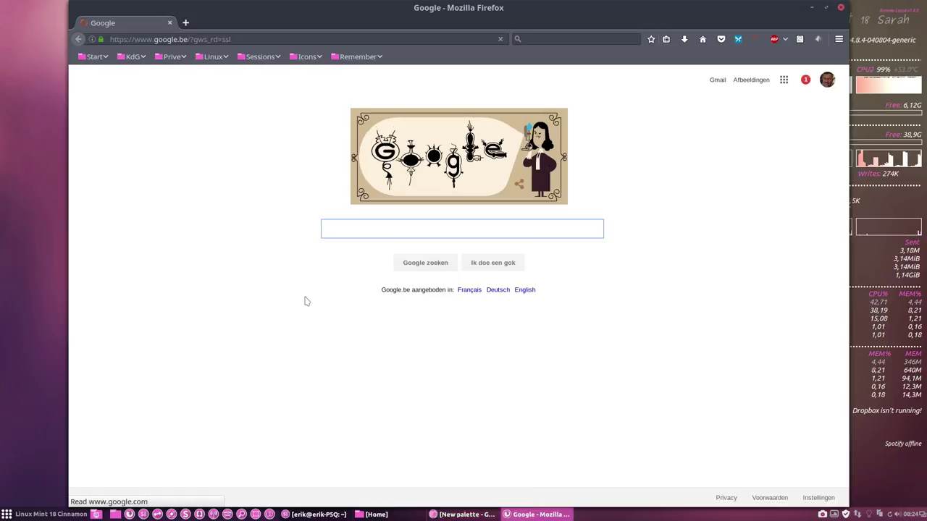
left_click(100, 58)
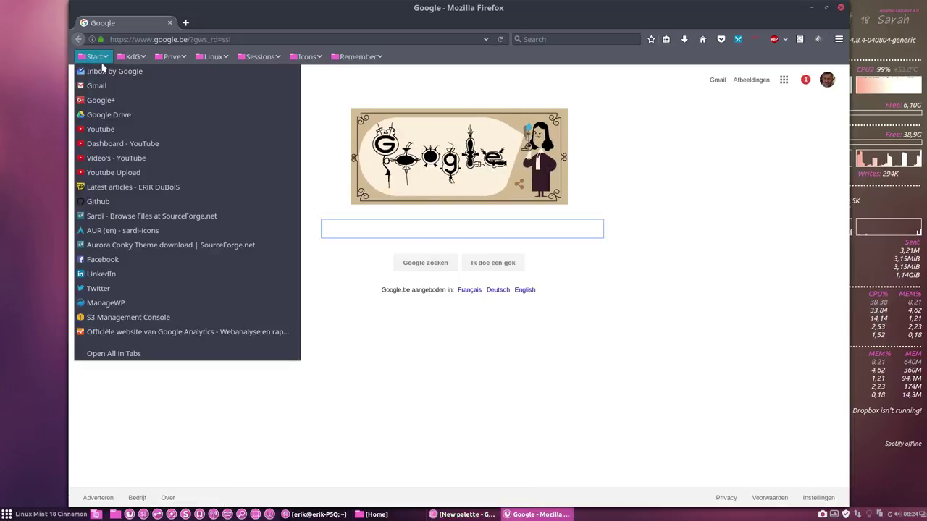
left_click(120, 203)
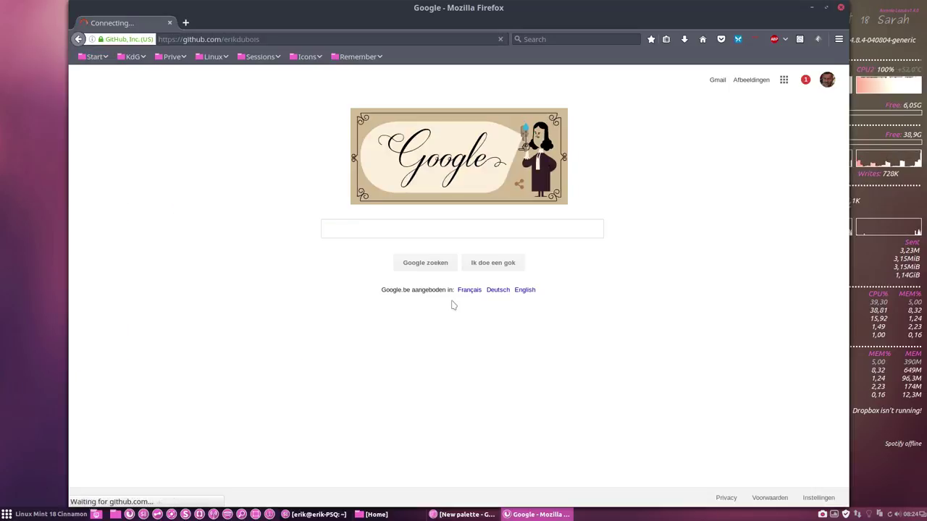
left_click(426, 129)
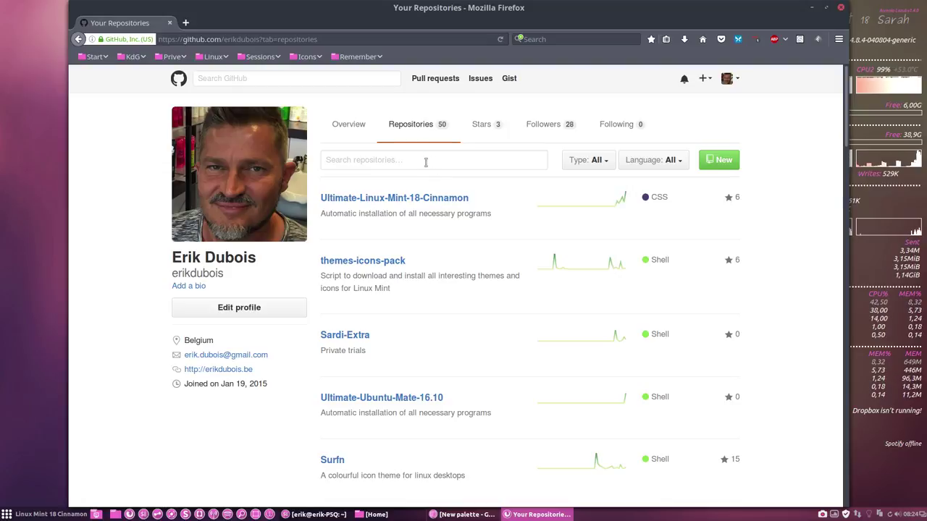
Search the profile's repositories for "arc" and open the arc-theme-colora repository.
left_click(410, 160)
type("arc")
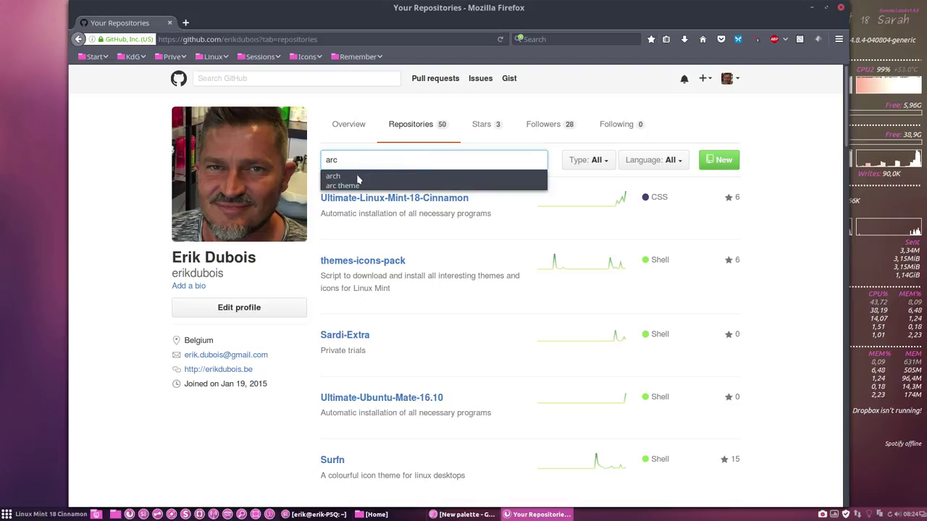
left_click(630, 188)
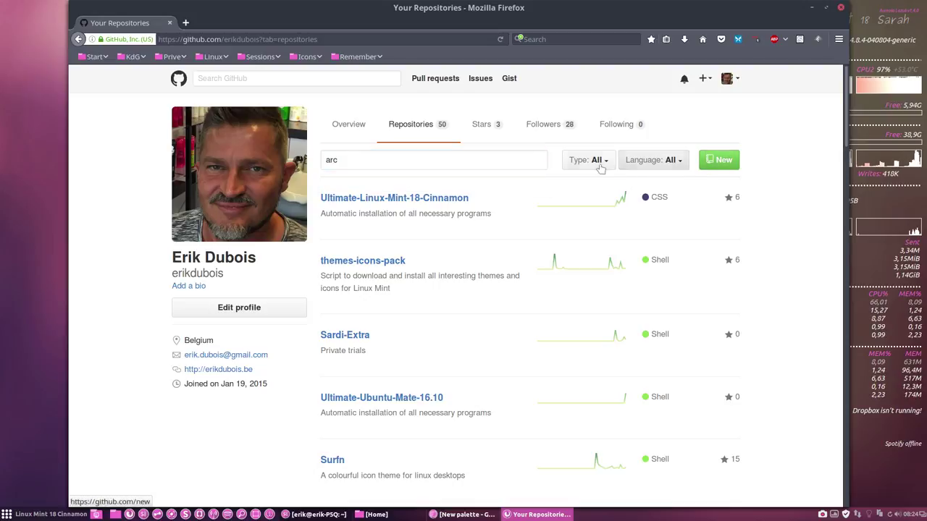
left_click(509, 162)
key("Return")
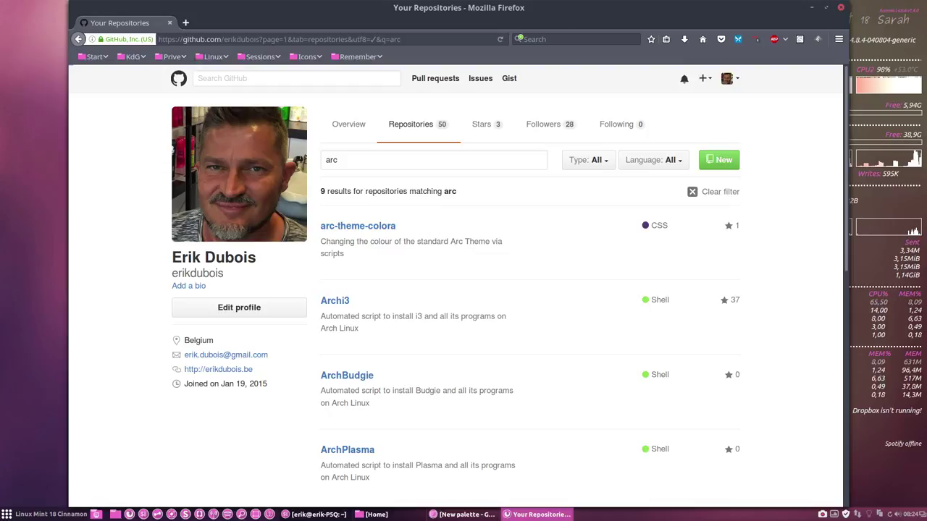
left_click(376, 227)
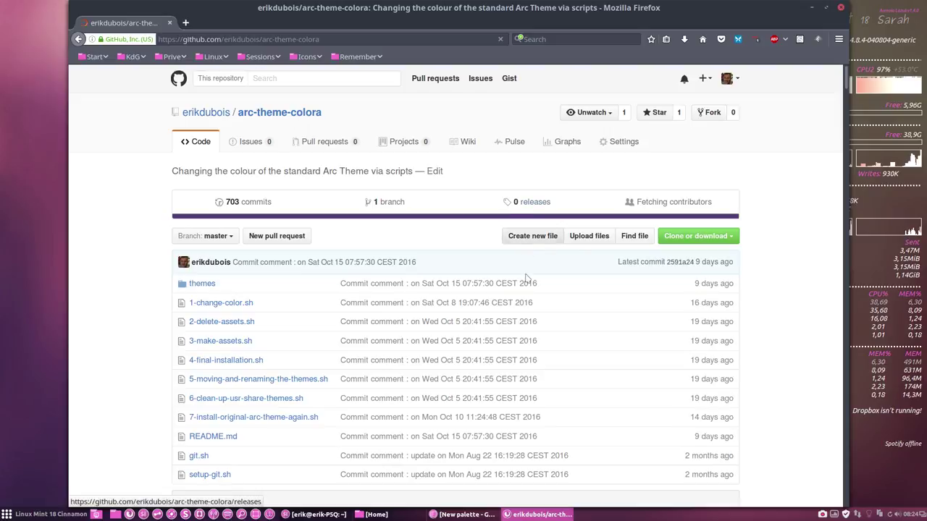
Copy the git clone command for horst3180/arc-theme from the README's "Install the theme with the following scripts" section.
scroll(495, 332, "down", 4)
scroll(435, 398, "down", 15)
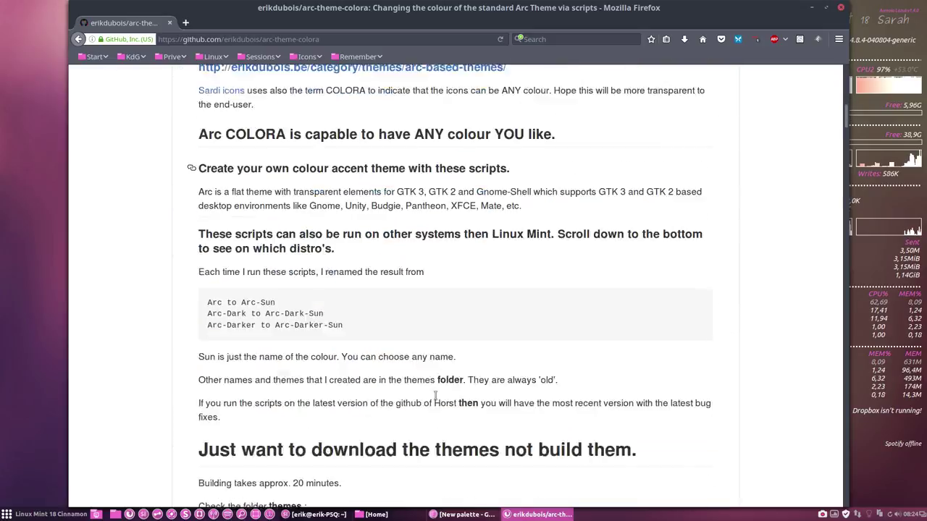
scroll(434, 395, "down", 20)
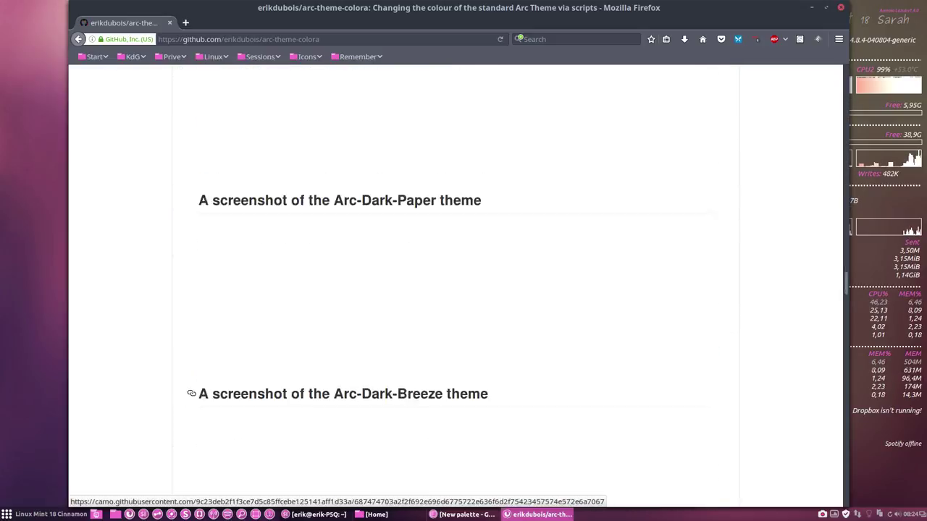
scroll(335, 339, "down", 6)
scroll(335, 339, "up", 5)
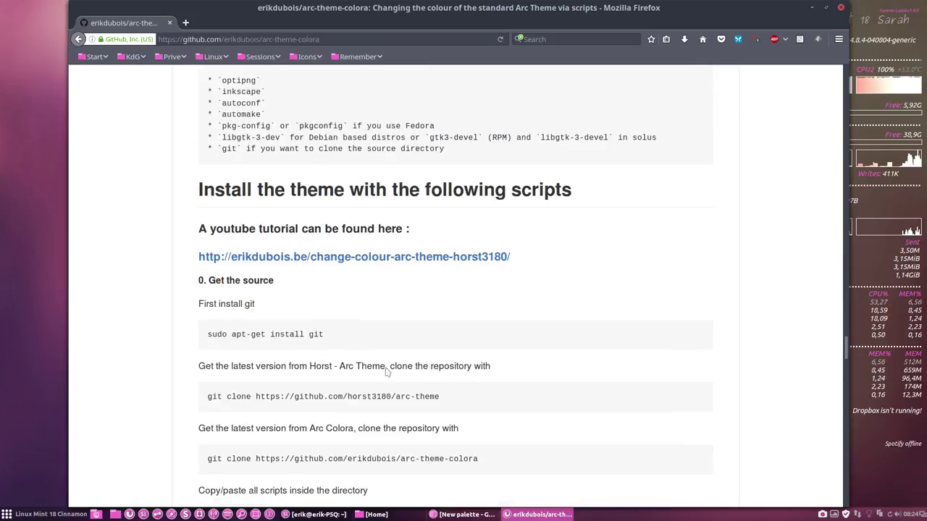
left_click_drag(335, 339, 184, 337)
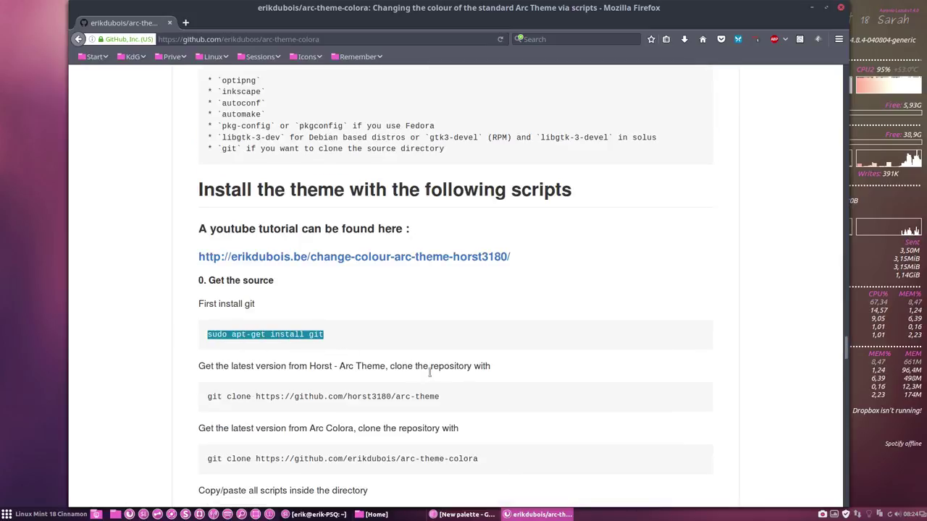
left_click_drag(445, 398, 207, 398)
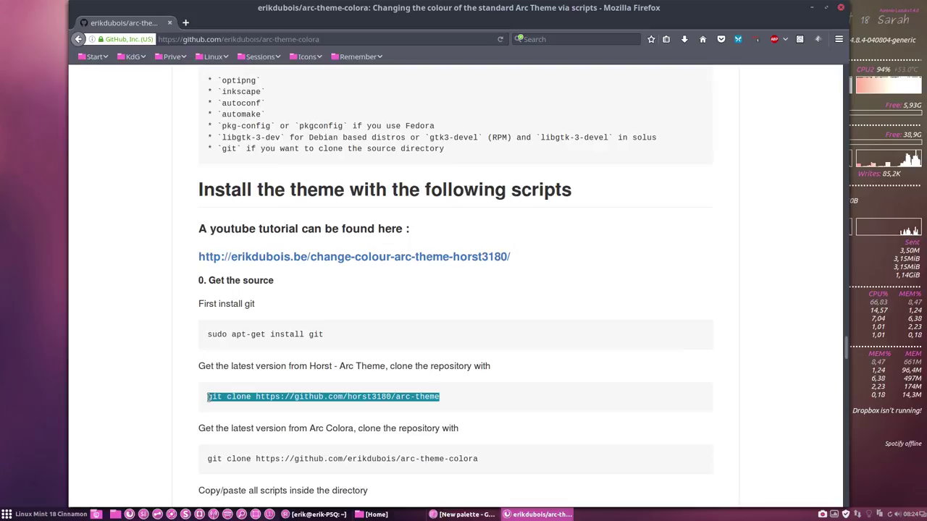
right_click(210, 397)
left_click(245, 405)
Tile the browser on the right half of the screen and open a terminal in the Desktop folder.
left_click_drag(582, 8, 914, 77)
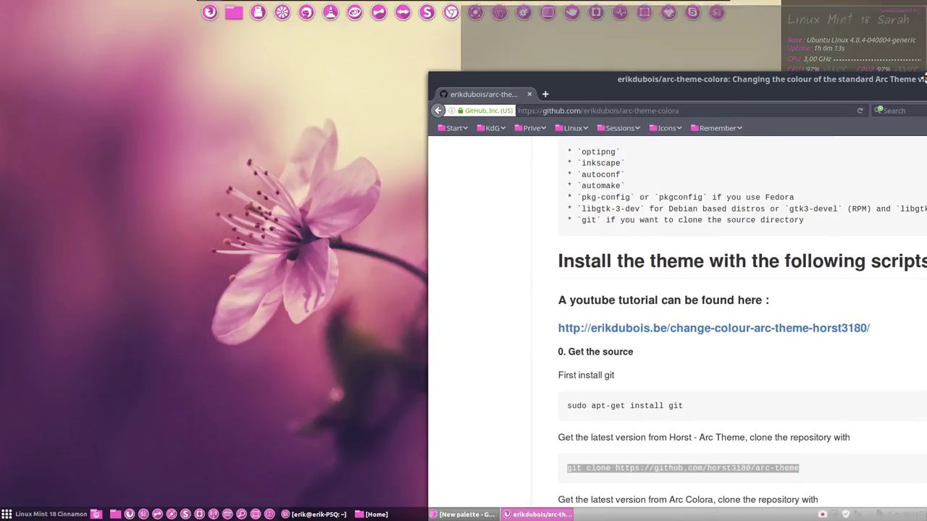
left_click(78, 206)
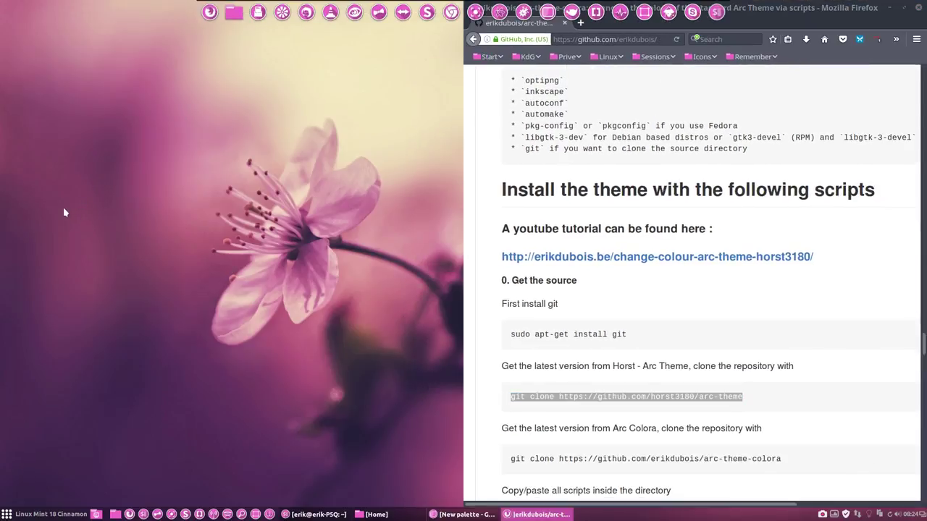
right_click(64, 209)
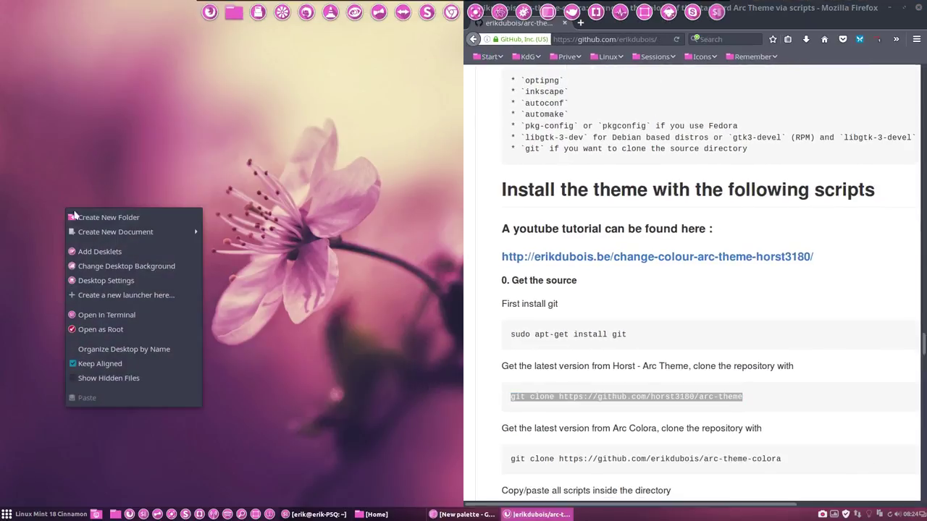
left_click(107, 316)
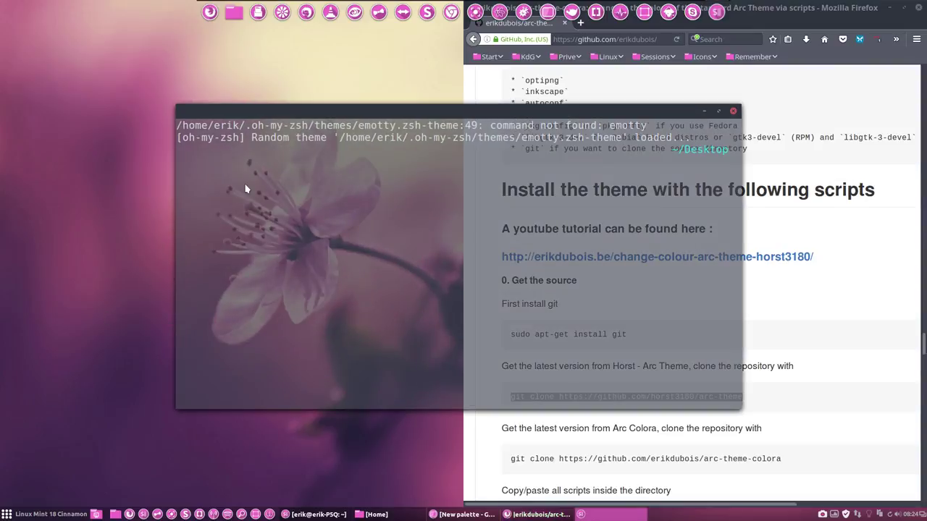
right_click(244, 189)
left_click(283, 241)
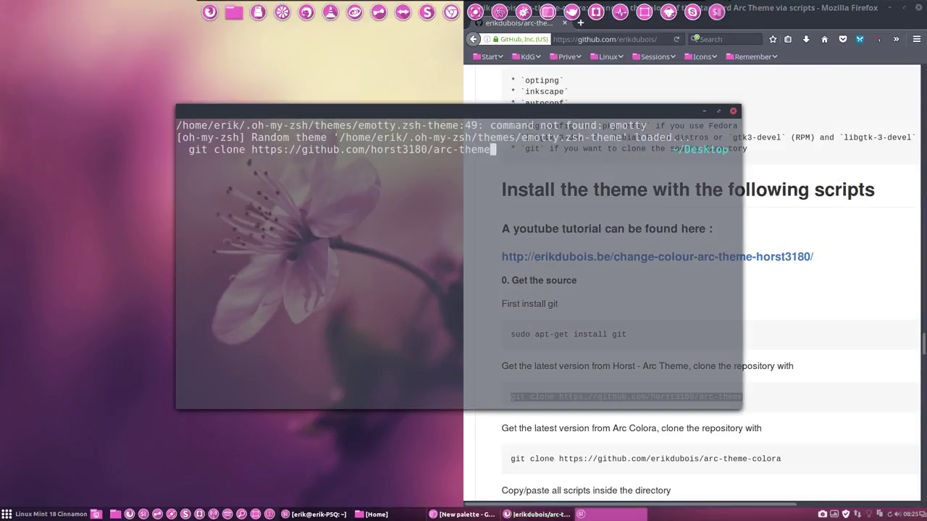
key("Return")
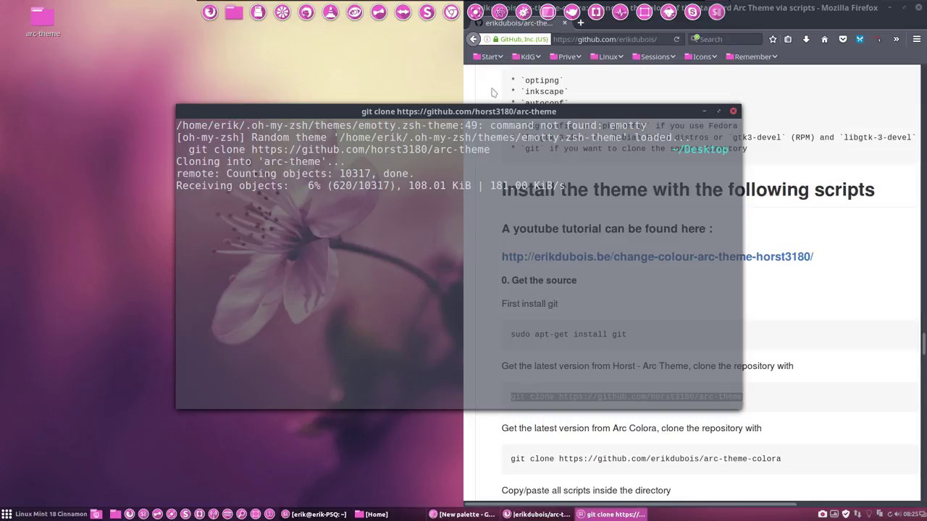
mouse_move(496, 112)
left_mouse_down()
mouse_move(289, 97)
mouse_move(109, 127)
mouse_move(1, 123)
left_mouse_up()
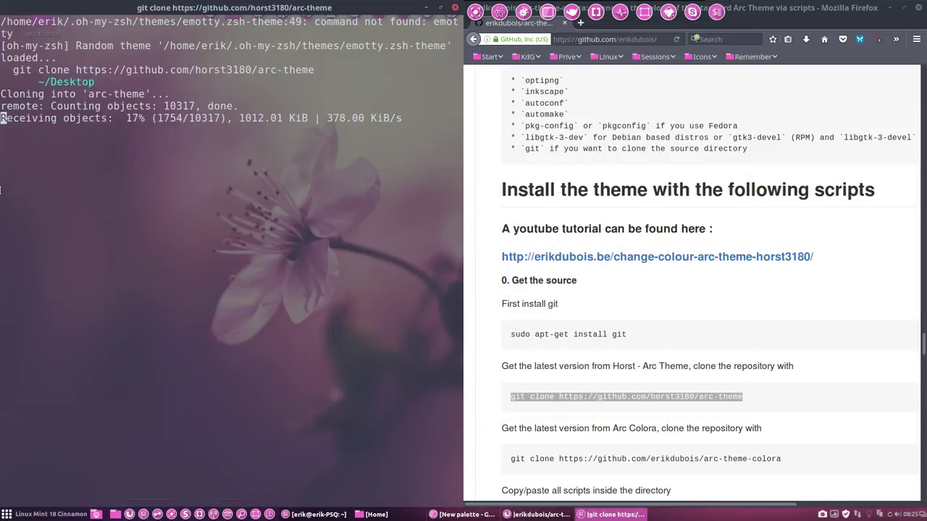
Clone the arc-theme-colora repository to the Desktop using the README's git clone command, and close the terminal once it finishes.
left_click(751, 458)
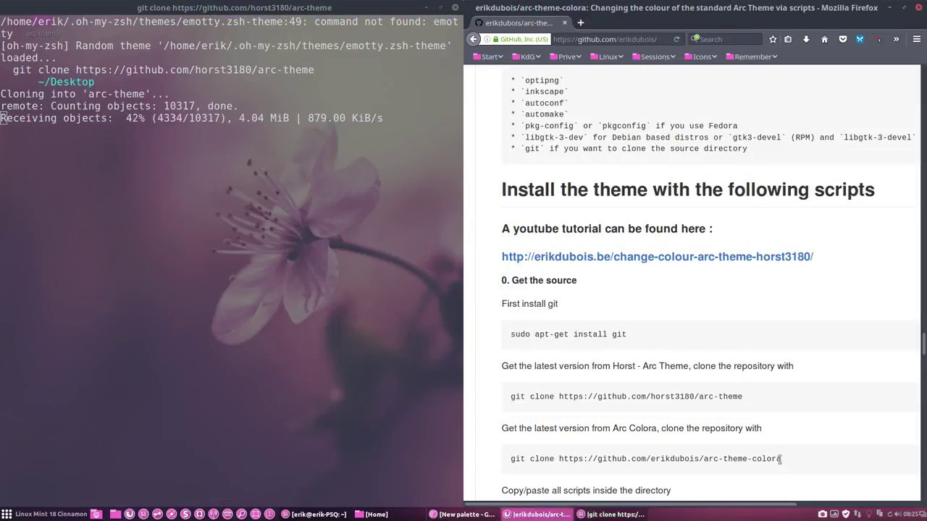
left_click_drag(782, 459, 511, 460)
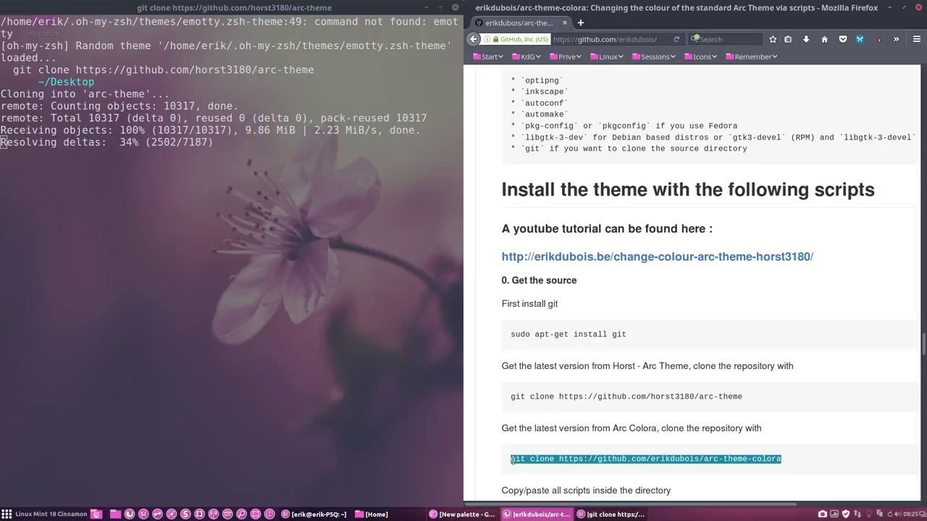
right_click(512, 461)
left_click(568, 346)
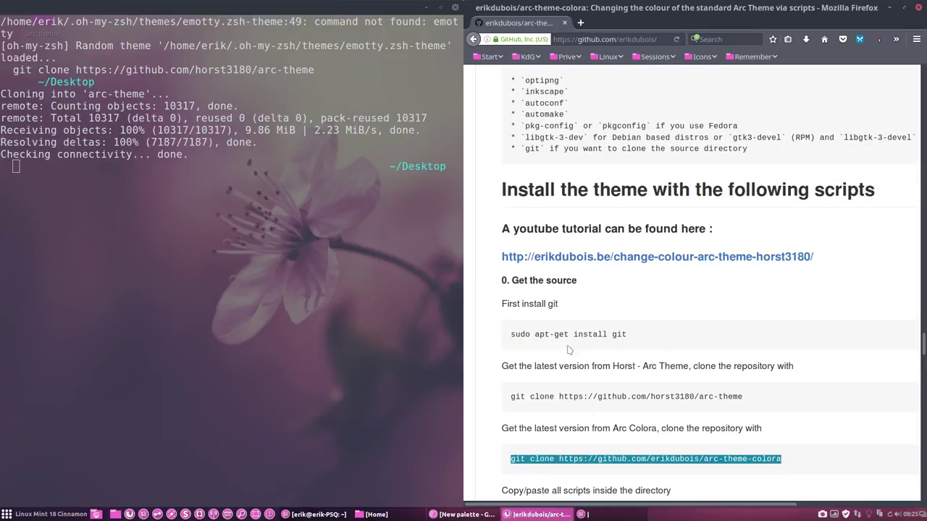
right_click(28, 207)
left_click(52, 261)
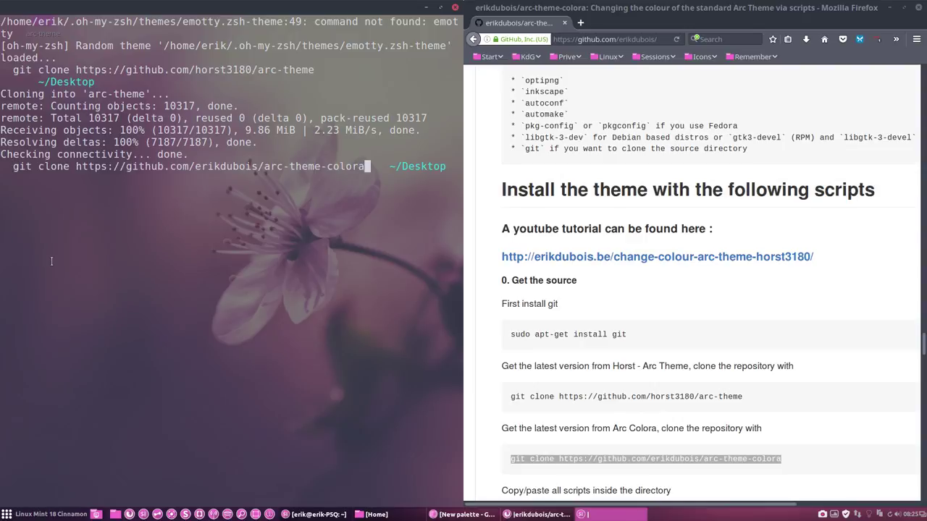
key("Return")
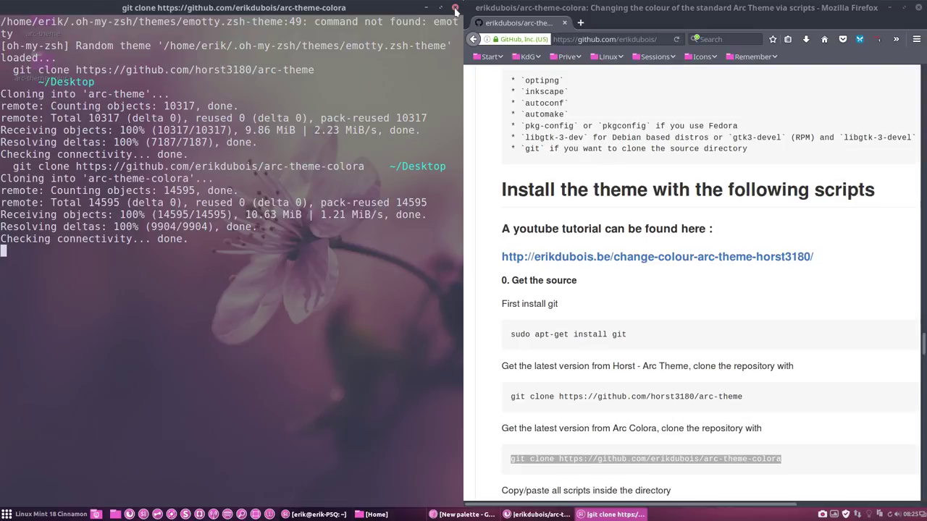
left_click(455, 10)
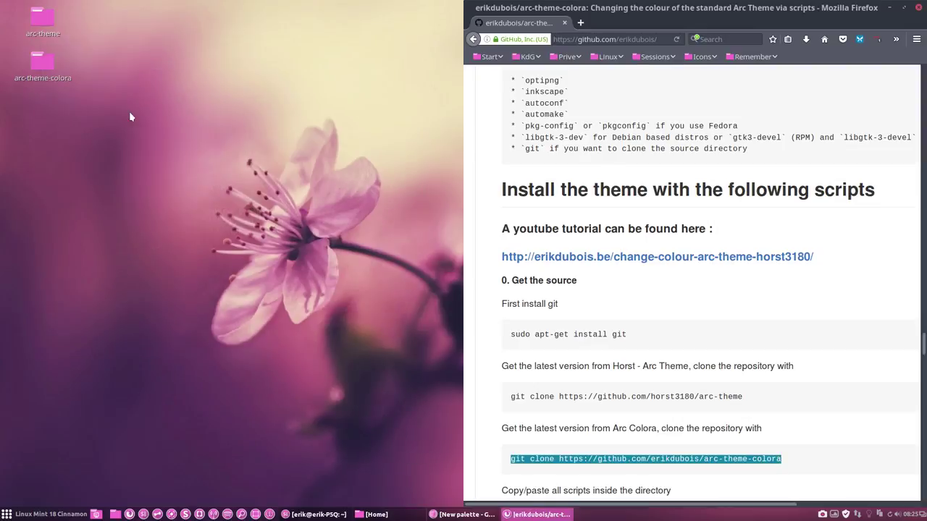
Copy the seven numbered scripts, 1-change-color.sh to 7-install-original-arc-theme-again.sh, from the Desktop's arc-theme-colora folder and close its window.
left_click(62, 78)
double_click(62, 78)
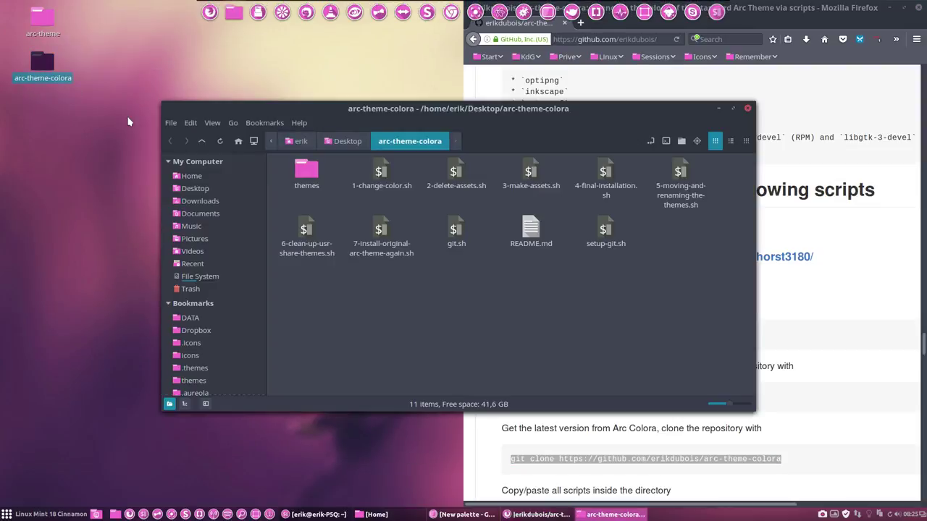
left_click_drag(349, 171, 489, 185)
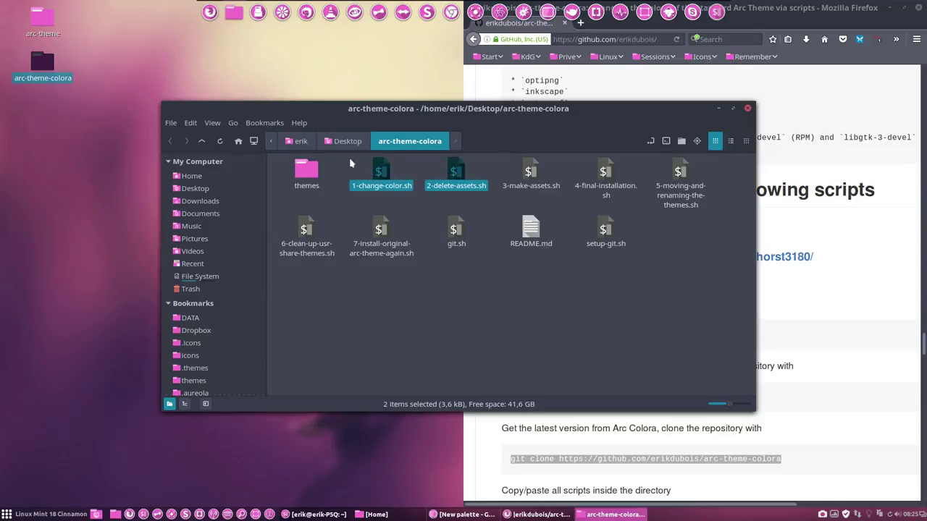
left_click_drag(350, 163, 724, 184)
left_click(322, 243, "ctrl")
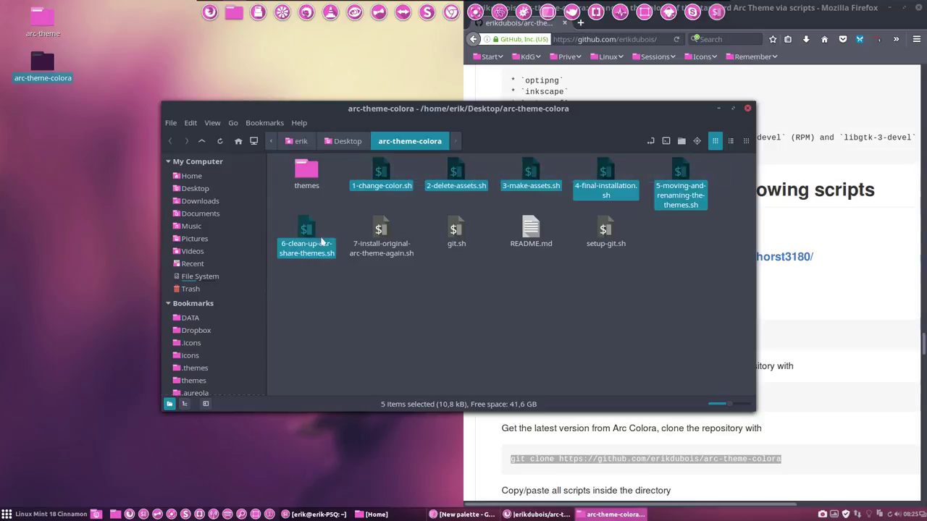
left_click(377, 239, "ctrl")
right_click(381, 239)
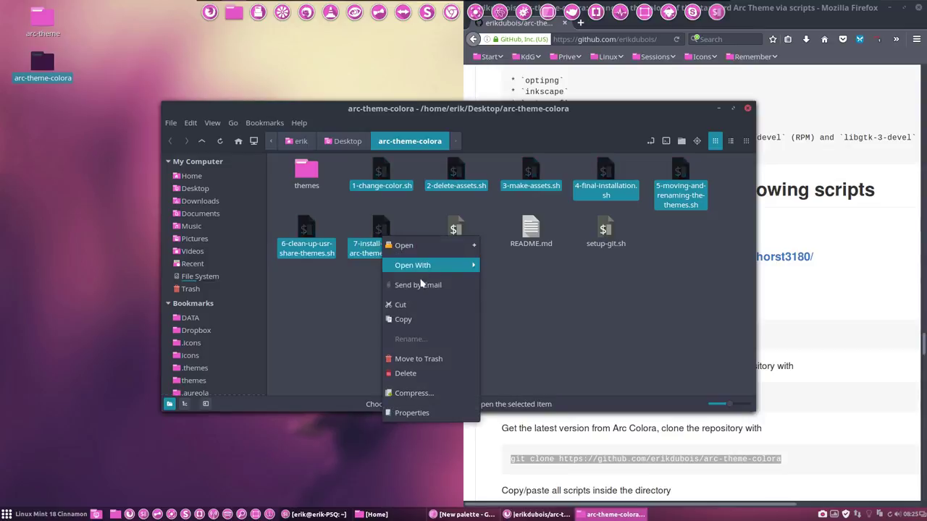
left_click(413, 319)
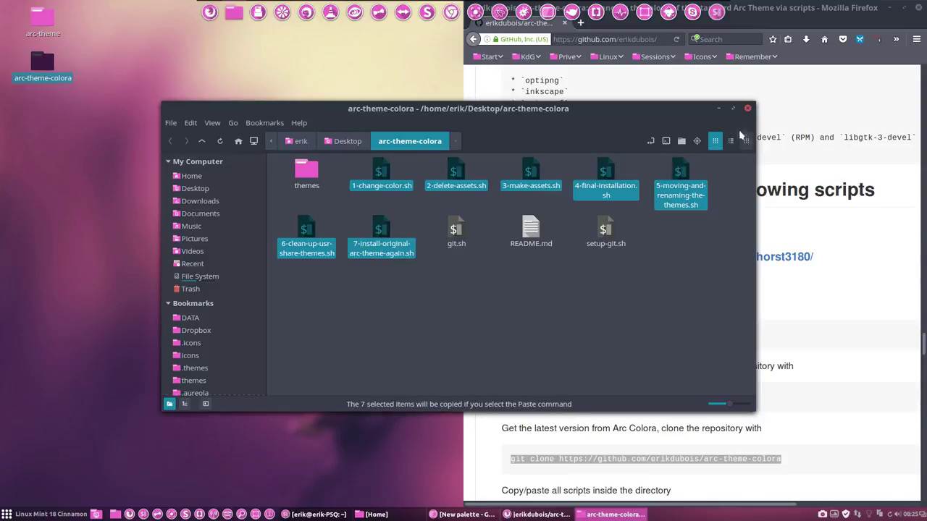
left_click(748, 109)
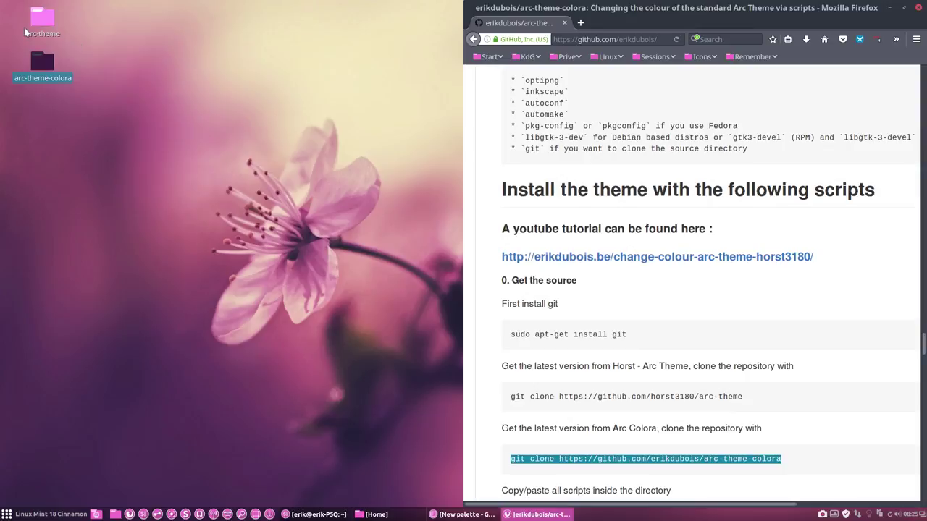
Paste the seven copied numbered scripts into the Desktop's arc-theme folder.
double_click(41, 22)
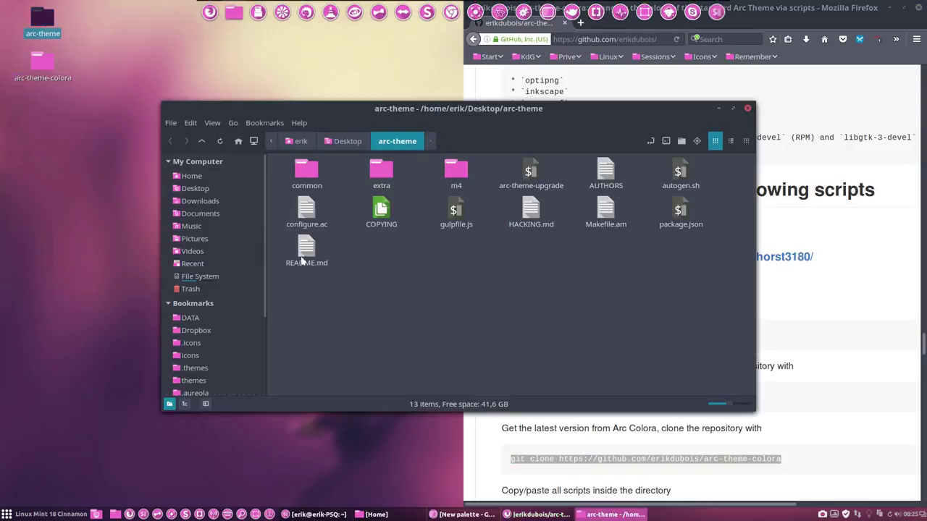
right_click(417, 263)
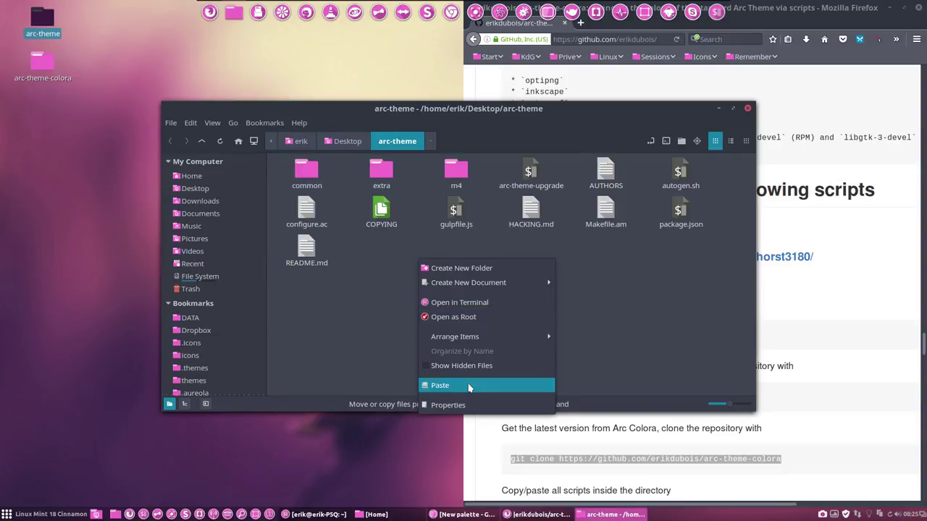
left_click(469, 385)
right_click(450, 316)
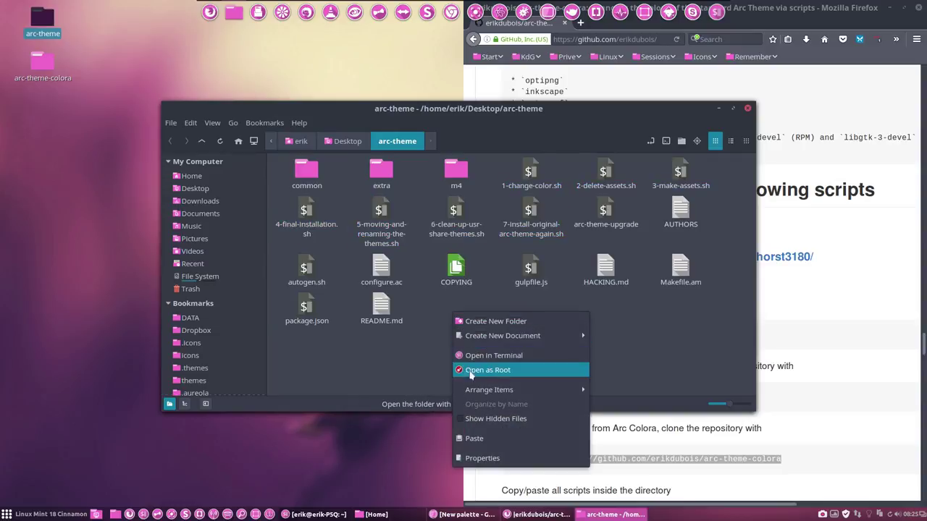
left_click(413, 372)
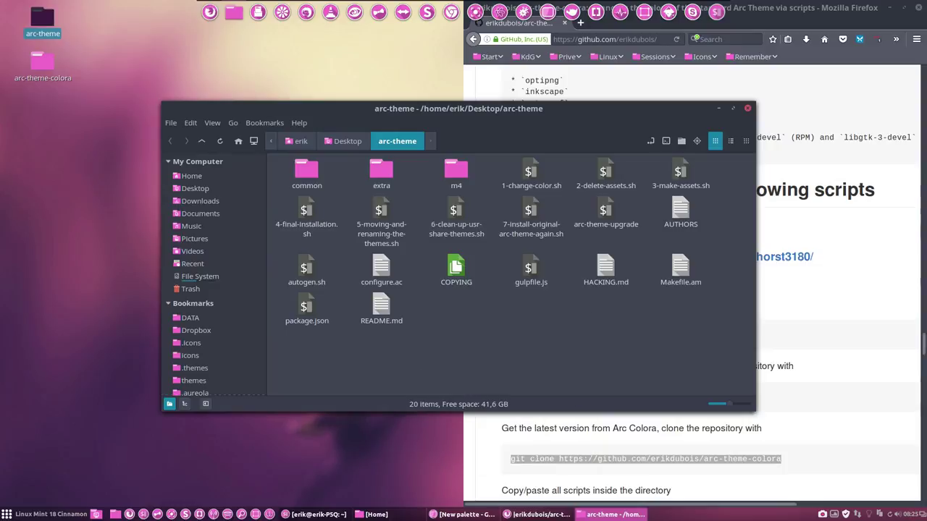
Display 1-change-color.sh in the text editor and copy the Orchid colour code #F06ACB from the Gpick palette.
left_click(530, 172)
double_click(530, 172)
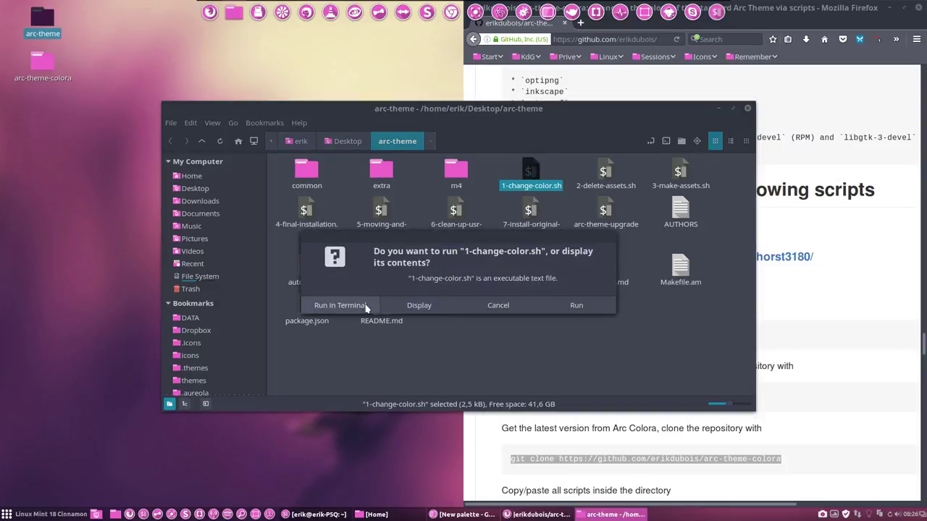
left_click(418, 306)
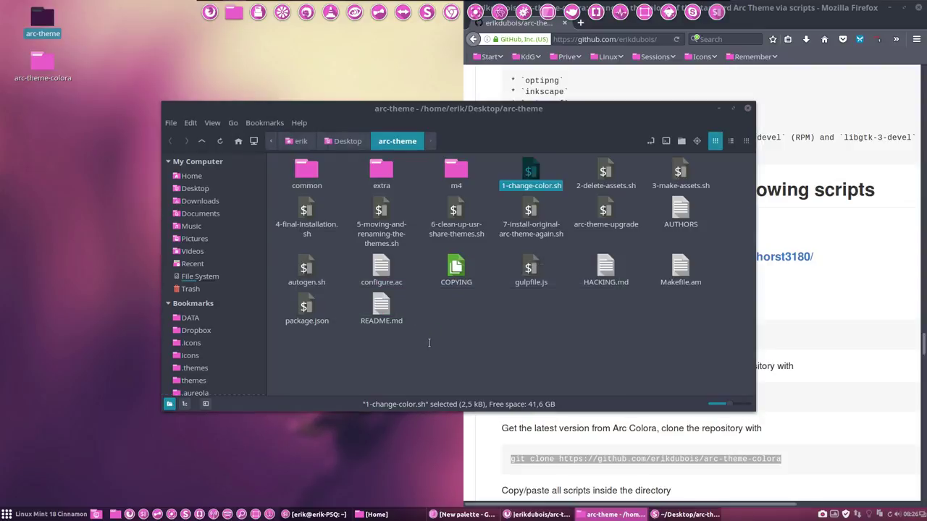
scroll(218, 314, "down", 4)
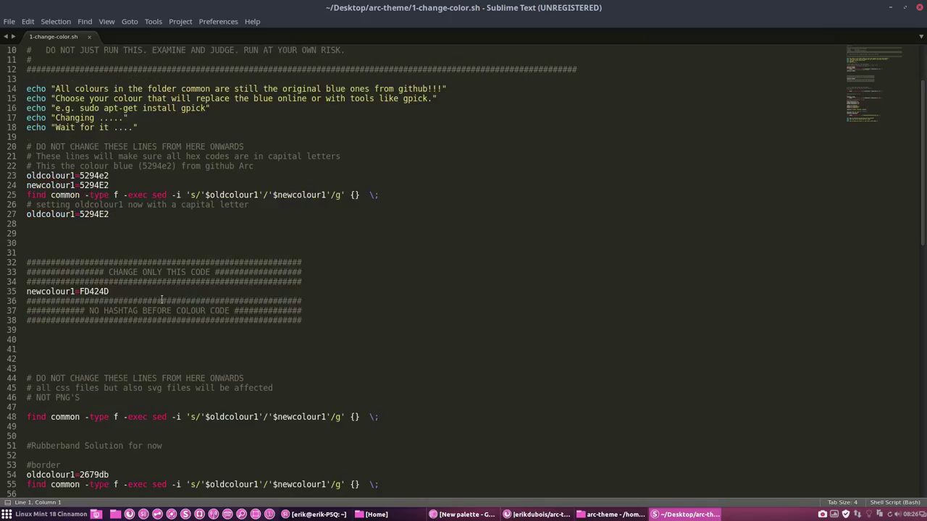
left_click(463, 514)
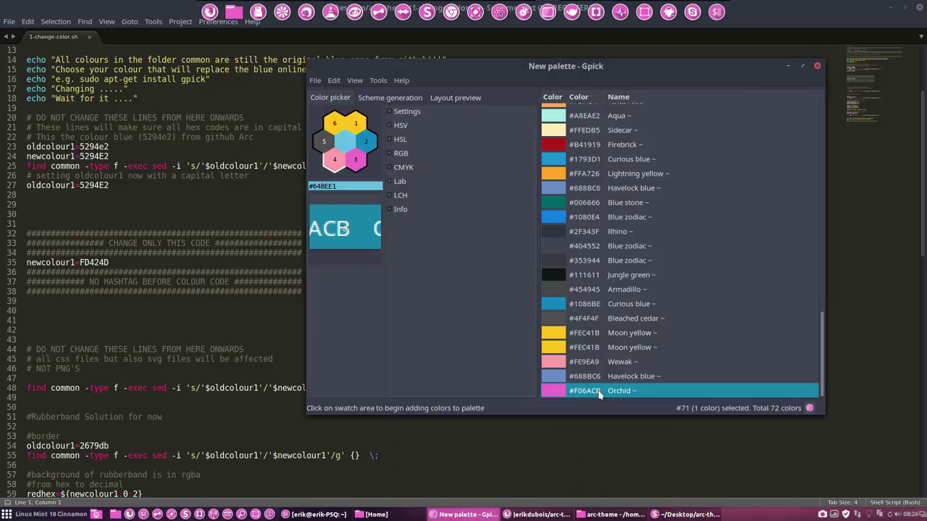
right_click(595, 390)
mouse_move(722, 210)
left_click(753, 209)
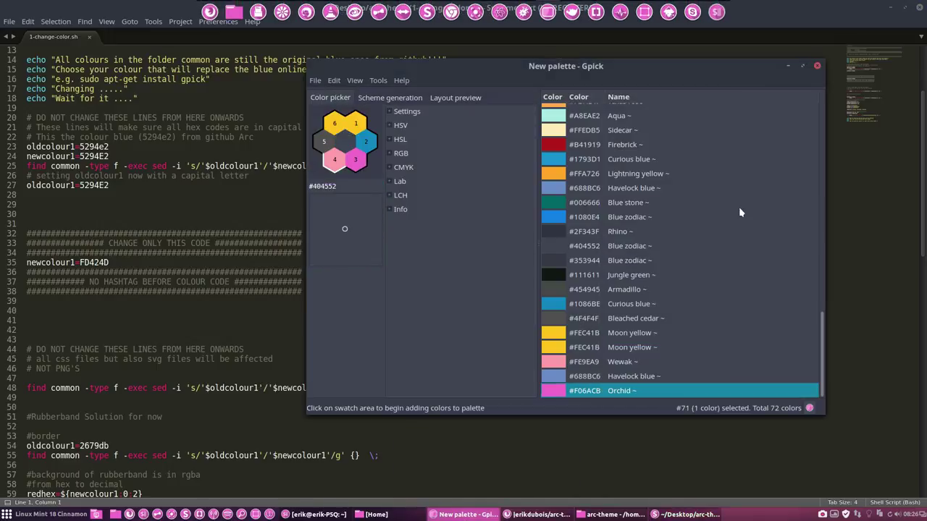
Set newcolour1 on line 35 of 1-change-color.sh to F06ACB without a hashtag, save, close the editor and minimise Gpick.
left_click(90, 271)
double_click(94, 264)
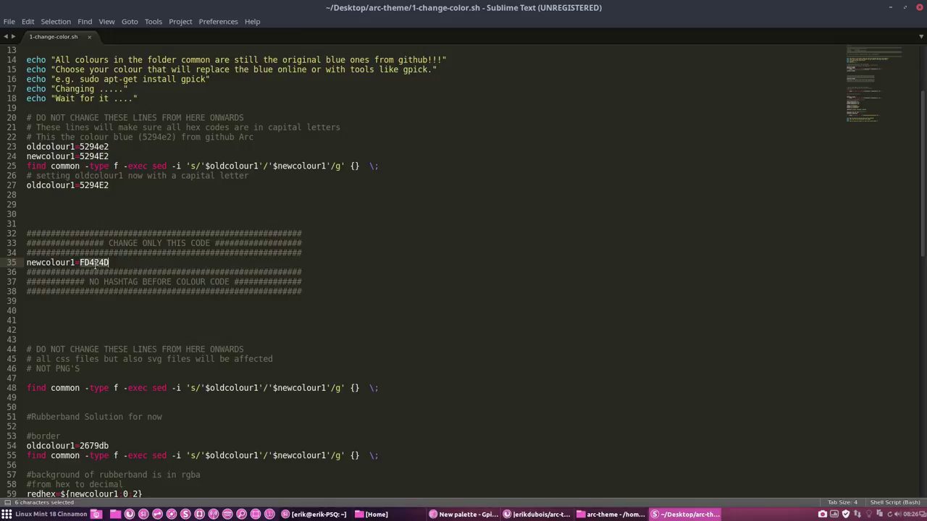
key("ctrl+v")
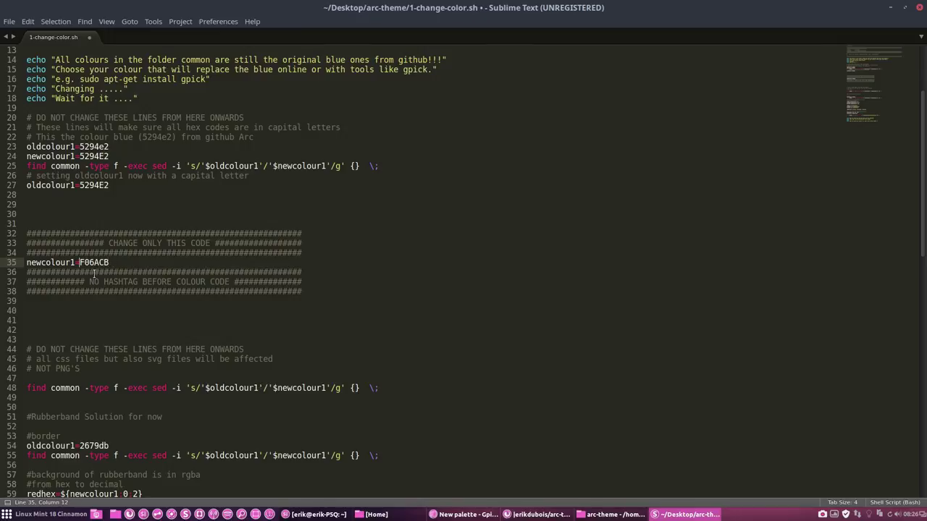
key("ctrl+s")
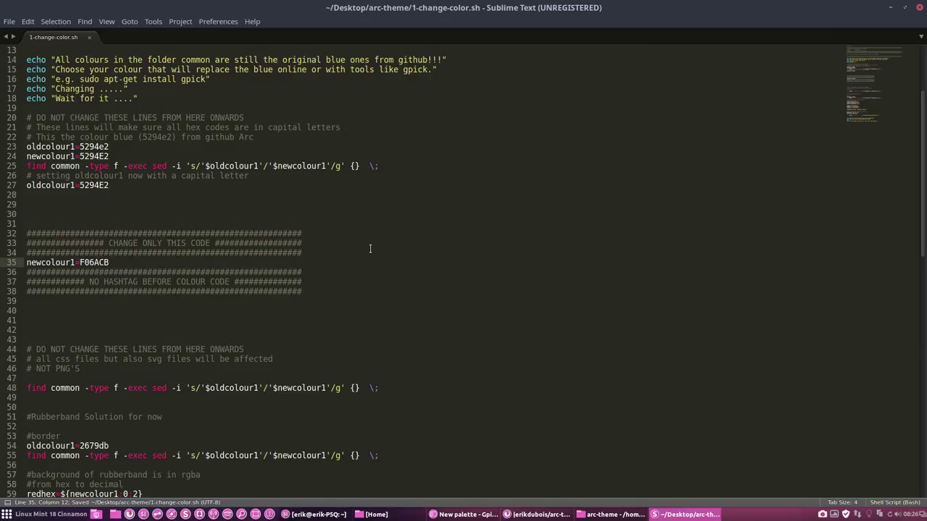
left_click(921, 7)
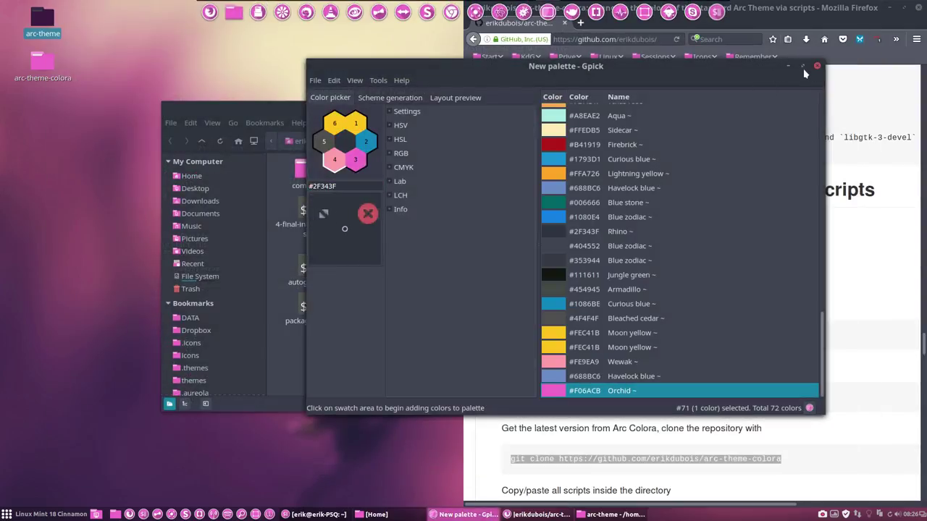
left_click(788, 67)
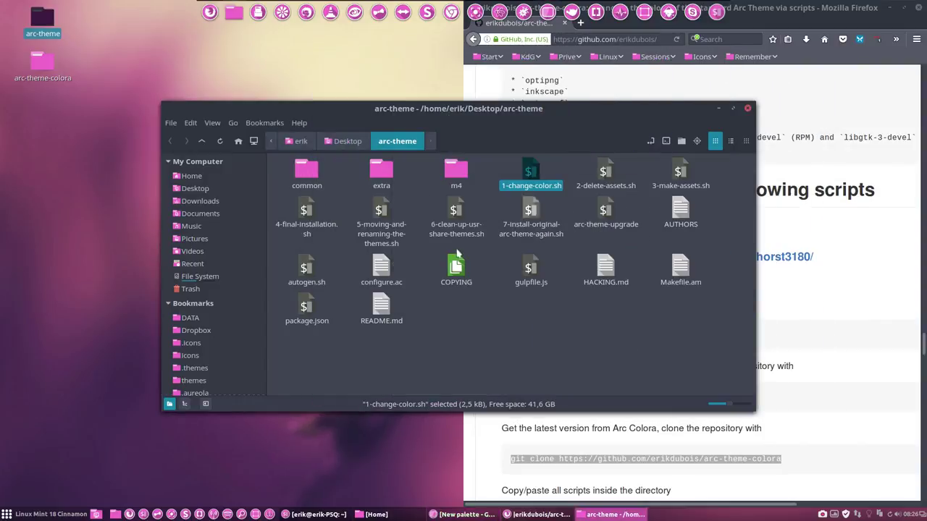
Run 1-change-color.sh and 2-delete-assets.sh in a terminal from the arc-theme folder.
double_click(531, 173)
left_click(353, 310)
double_click(606, 171)
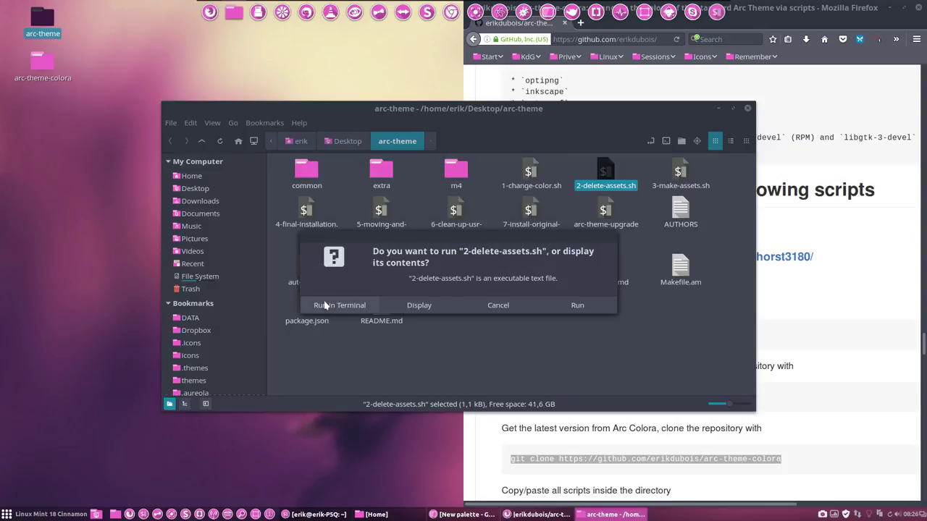
left_click(325, 305)
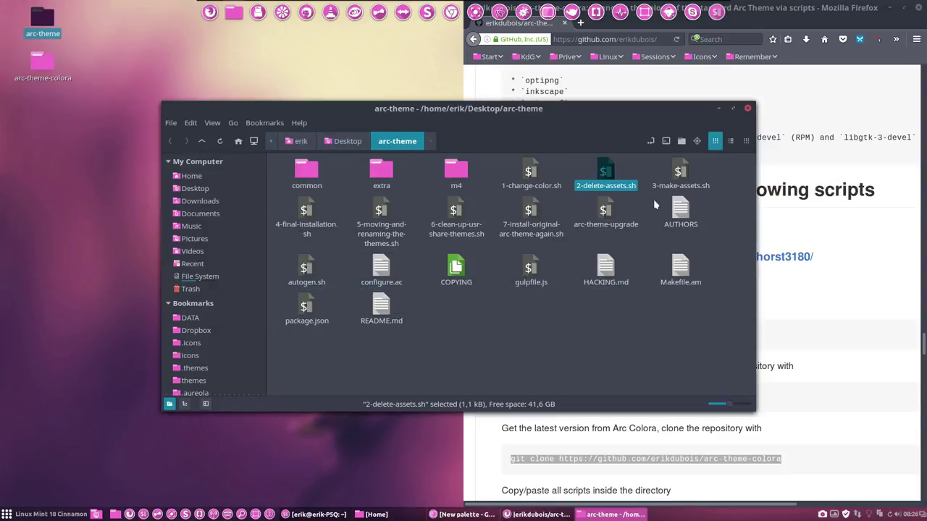
Run ./3-make-assets.sh from a terminal opened in the arc-theme folder, enter the sudo password, and move the terminal off the file window.
double_click(680, 172)
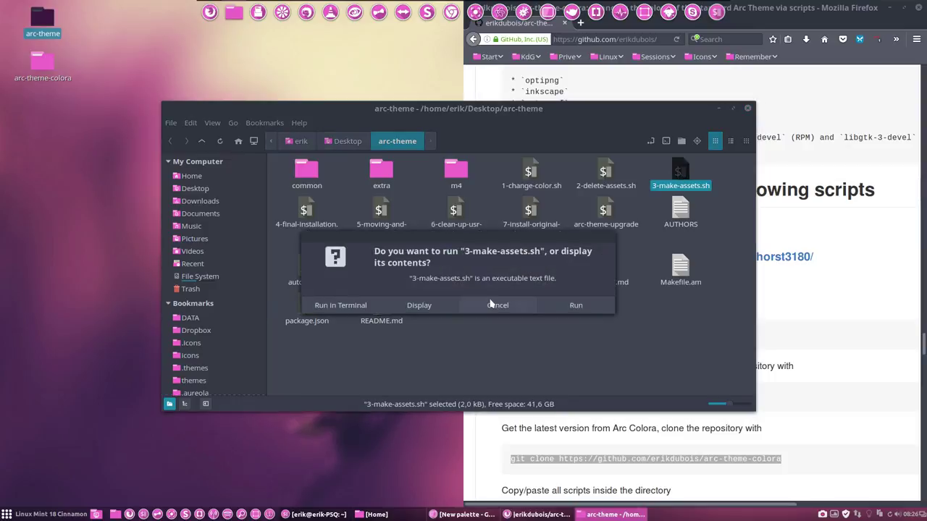
left_click(492, 304)
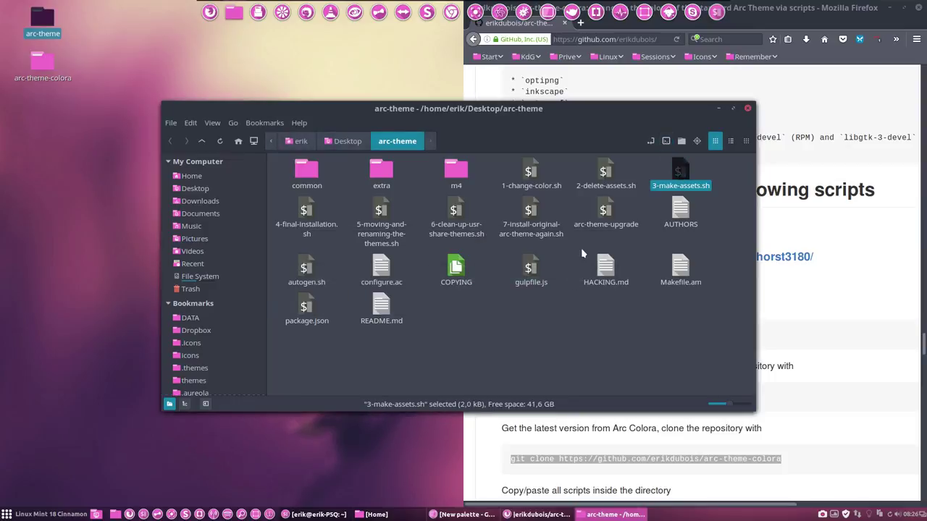
key("F4")
type("./3-make-assets.sh")
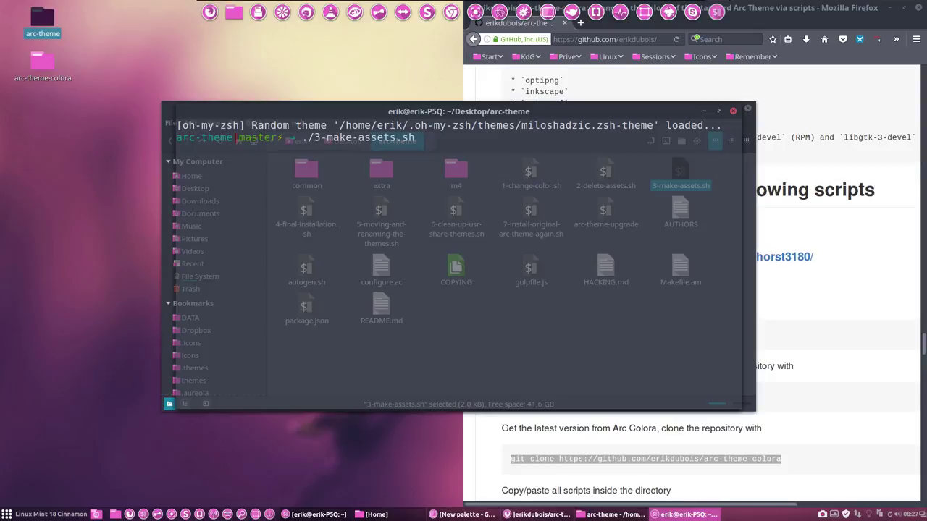
key("Return")
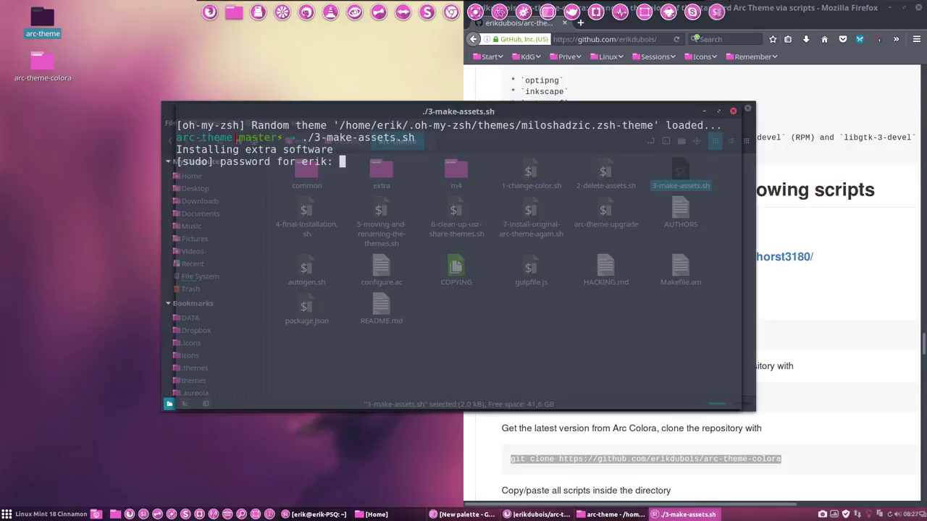
key("Return")
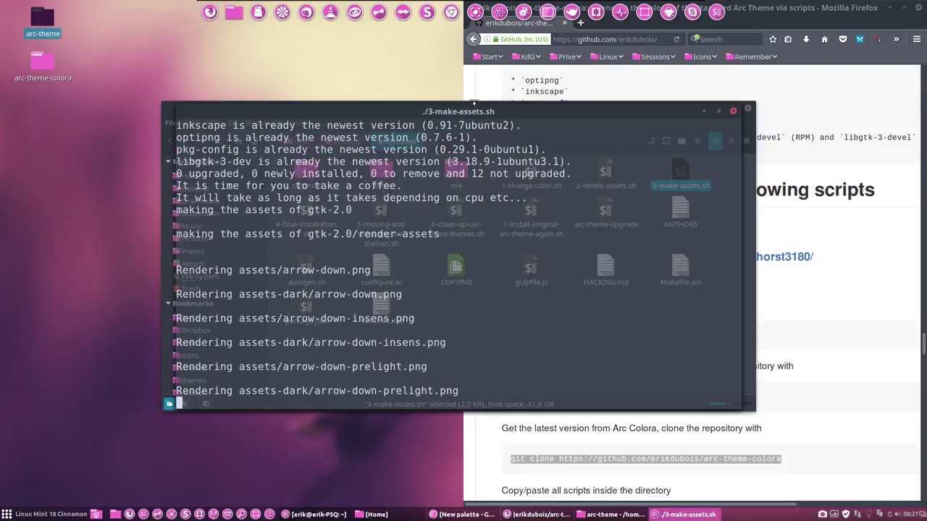
left_click_drag(476, 116, 344, 177)
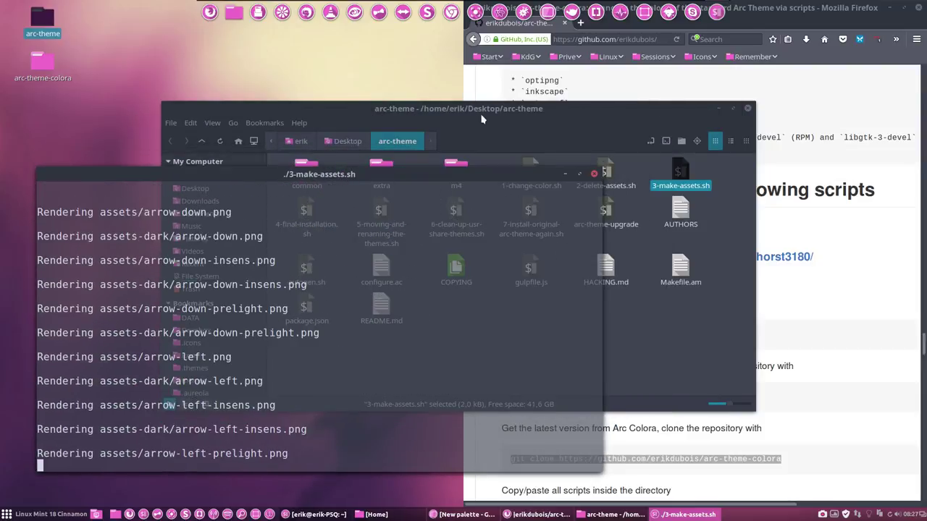
left_click_drag(336, 177, 330, 188)
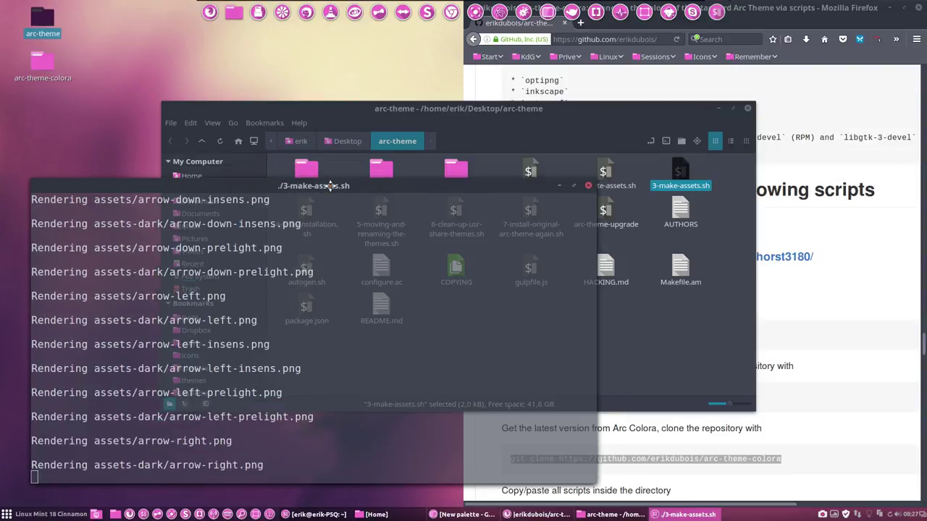
right_click(823, 515)
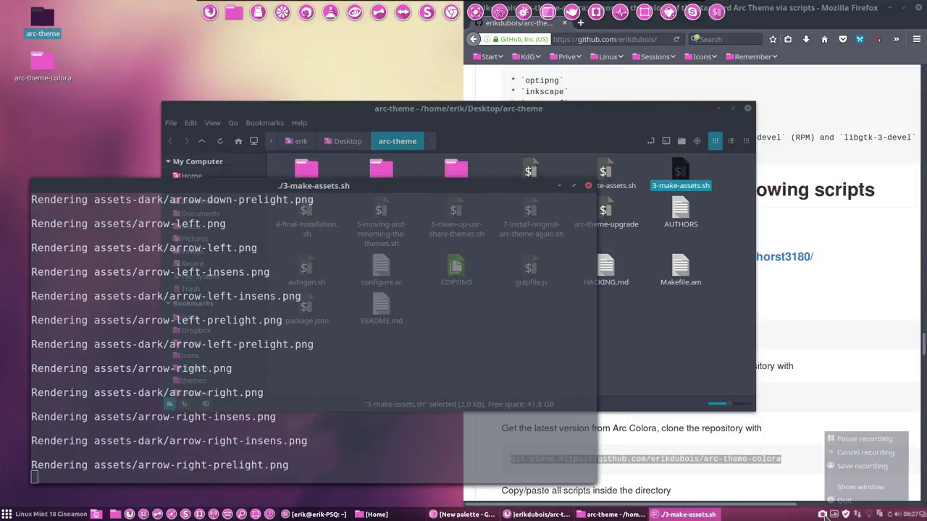
left_click(842, 436)
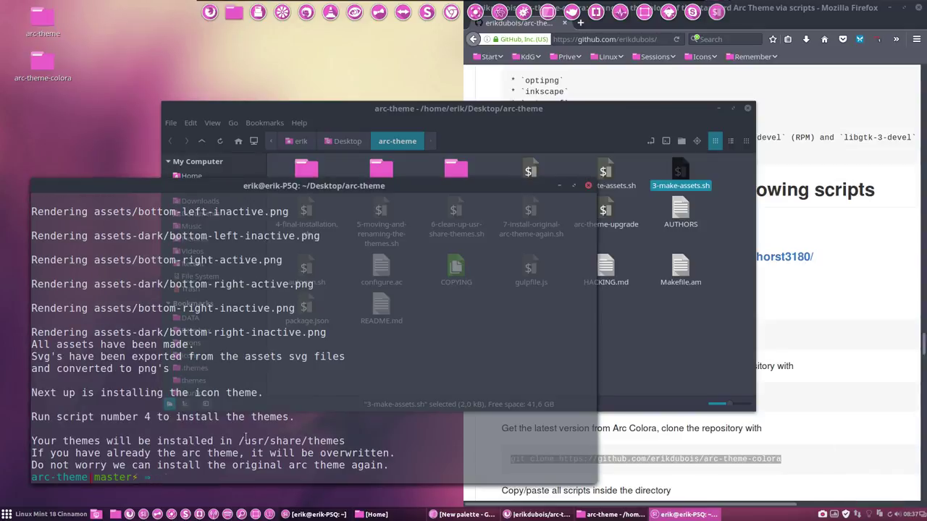
Install the recoloured themes by running ./4-final-installation.sh in the terminal.
type("./4")
key("Tab")
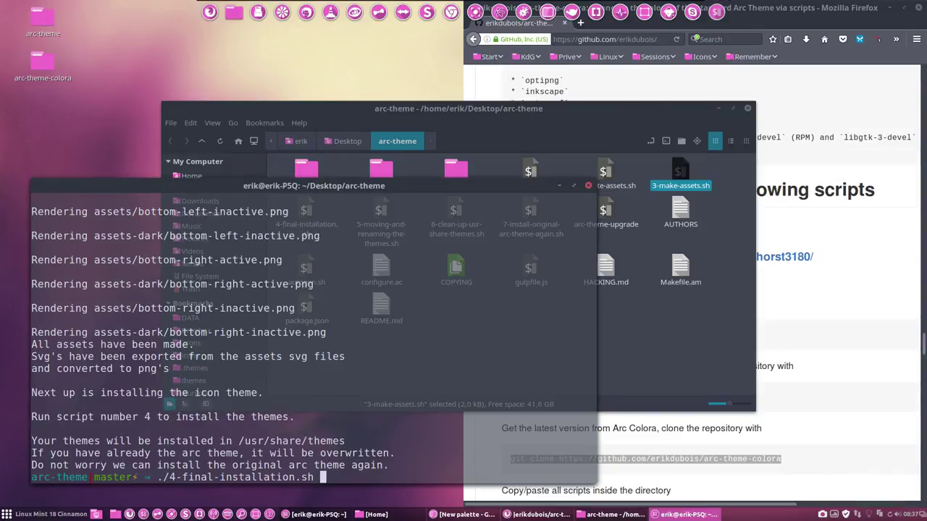
key("Return")
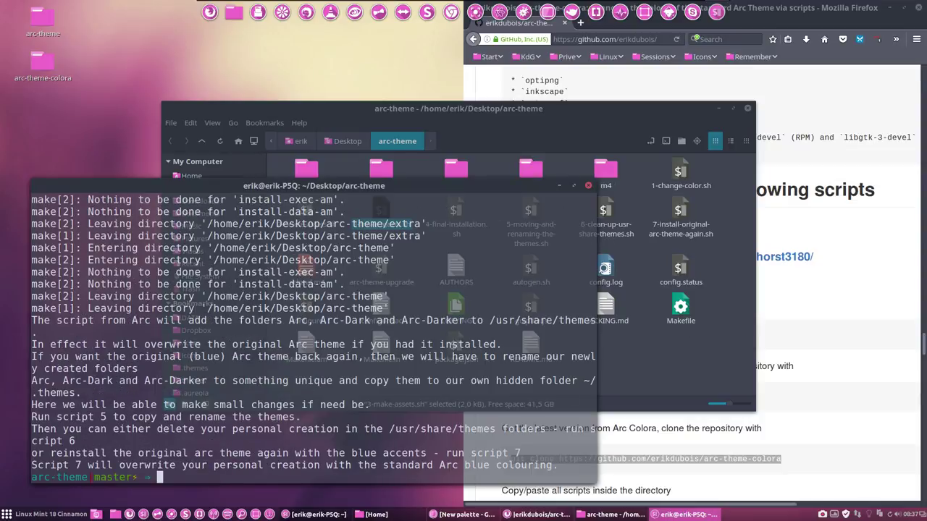
Run ./5-moving-and-renaming-the-themes.sh and name the new theme Orchid.
type("./5-moving-and-renaming-the-themes.sh")
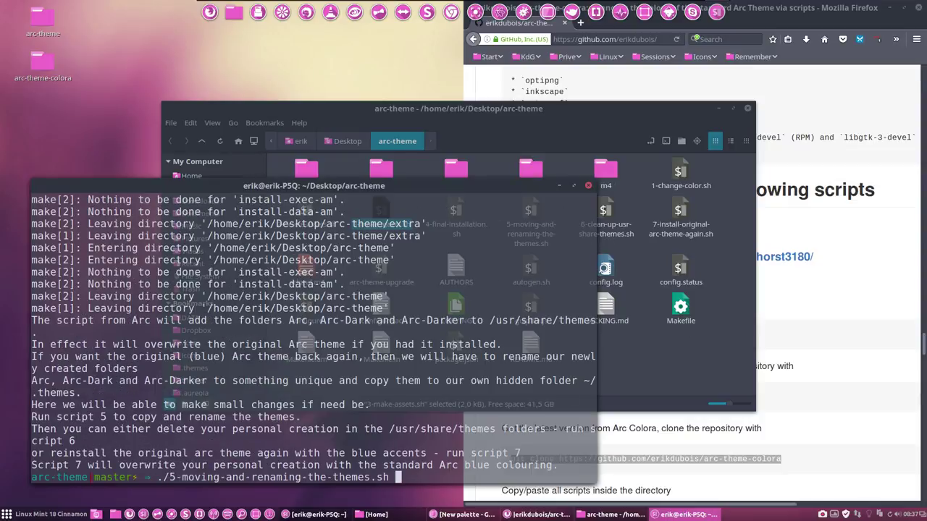
key("Return")
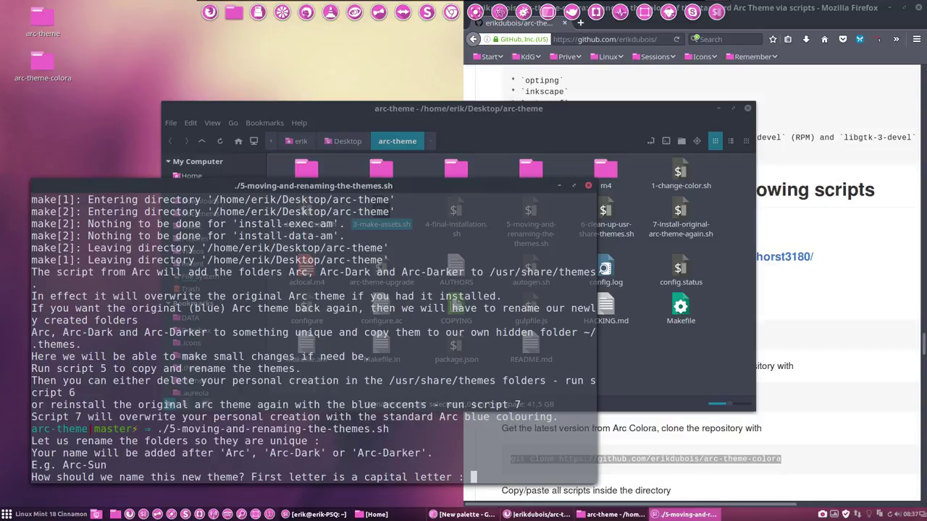
type("Orchid")
key("Return")
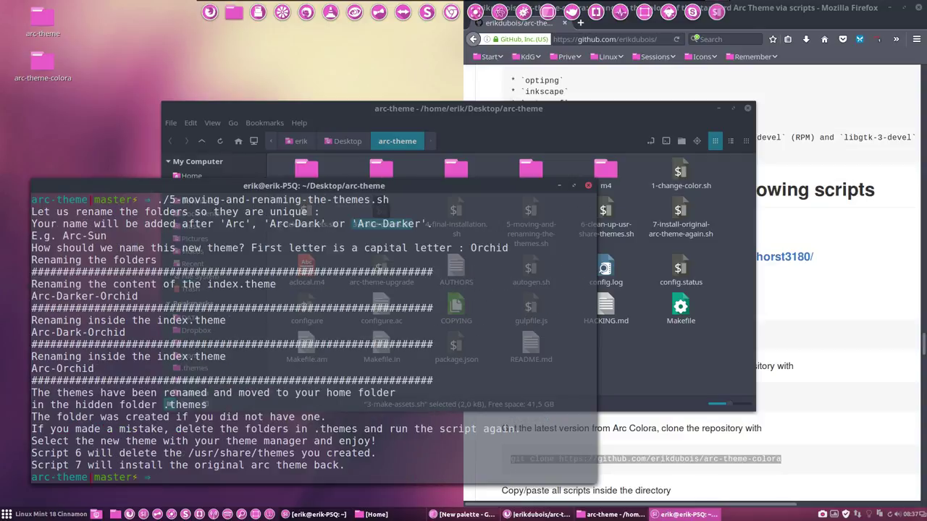
Run ./6-clean-up-usr-share-themes.sh and ./7-install-original-arc-theme-again.sh, closing the file manager and terminal windows once both finish.
type("./6-clean-up-usr-share-themes.sh")
key("Return")
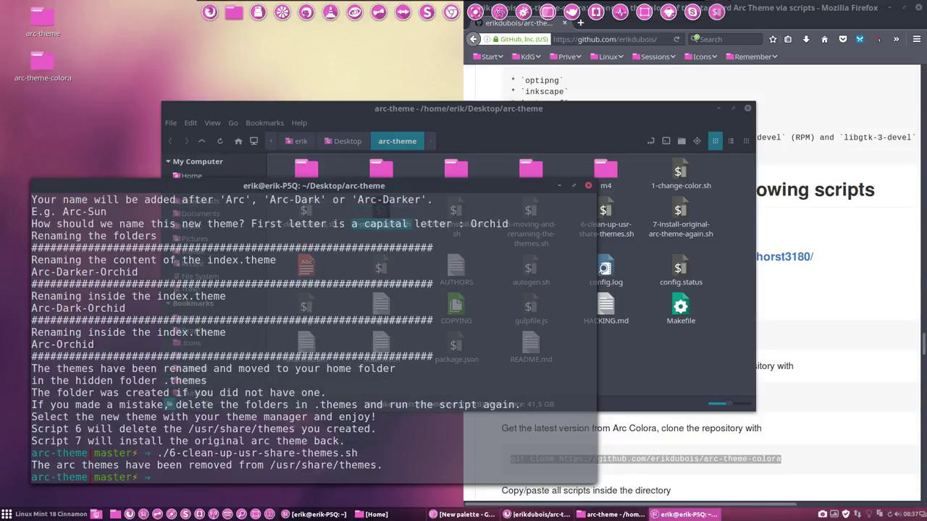
type("./7-install-original-arc-theme-again.sh")
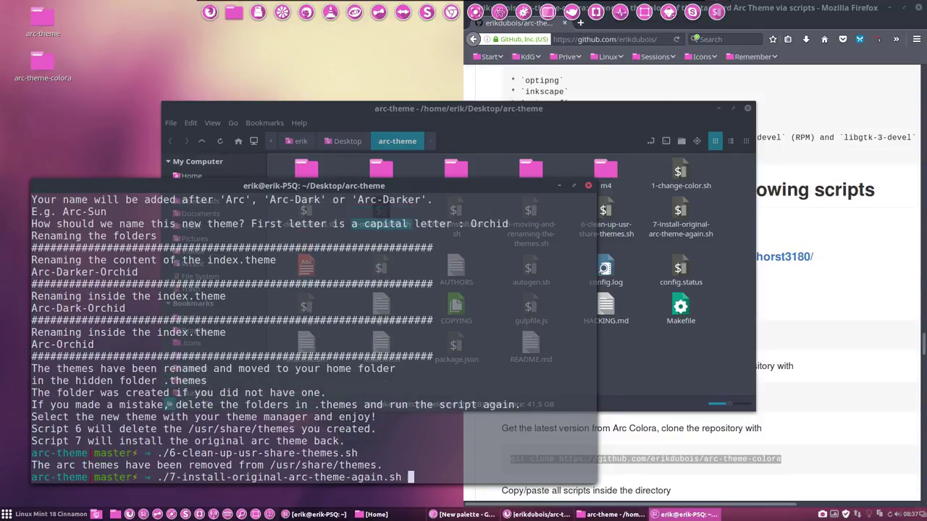
key("Return")
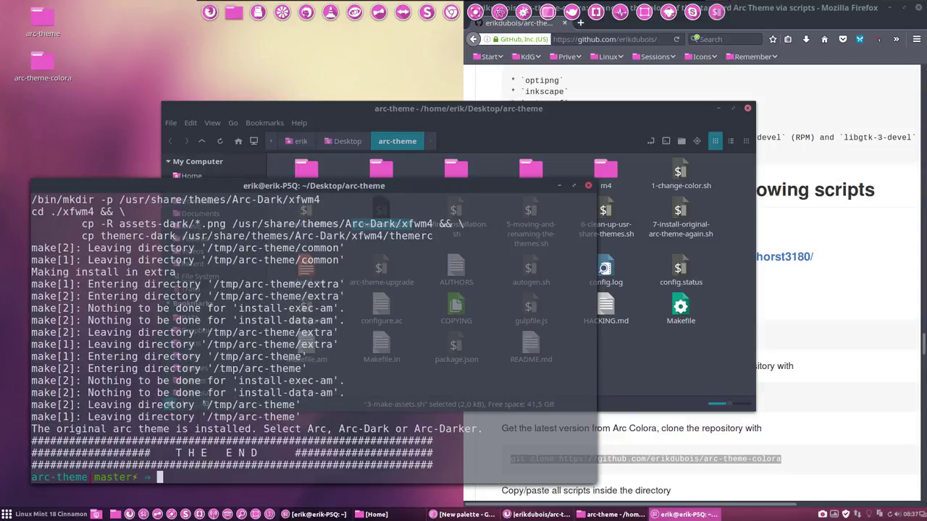
left_click(747, 108)
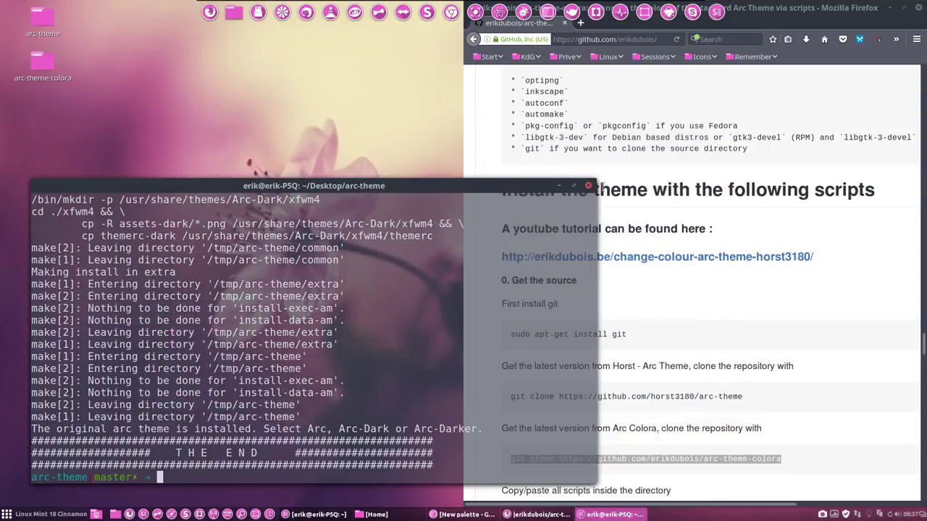
left_click(588, 186)
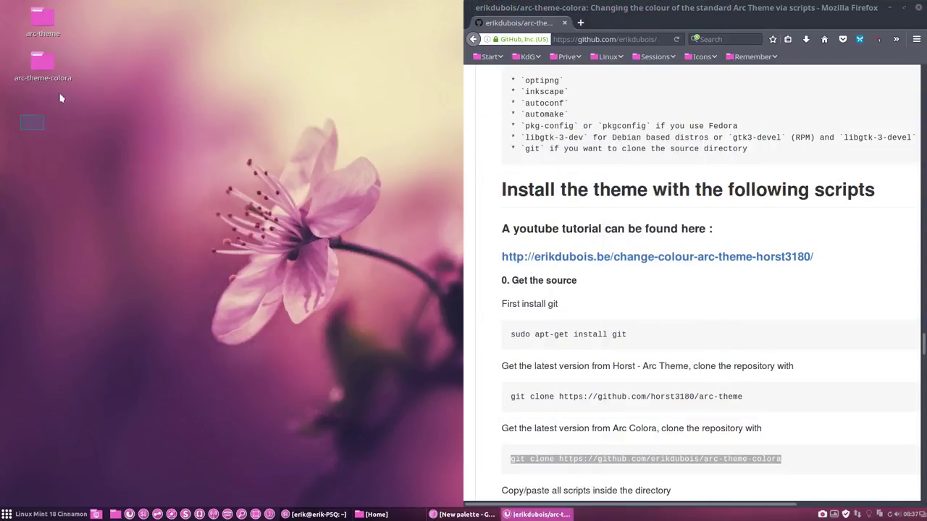
Open the Themes settings and minimise the Firefox window to clear the desktop.
left_click_drag(61, 98, 86, 19)
left_click(74, 223)
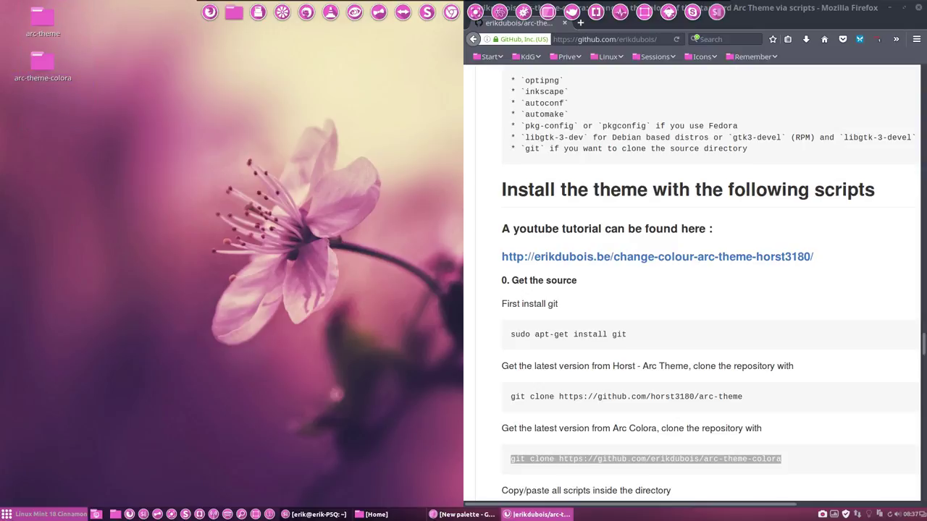
key("super")
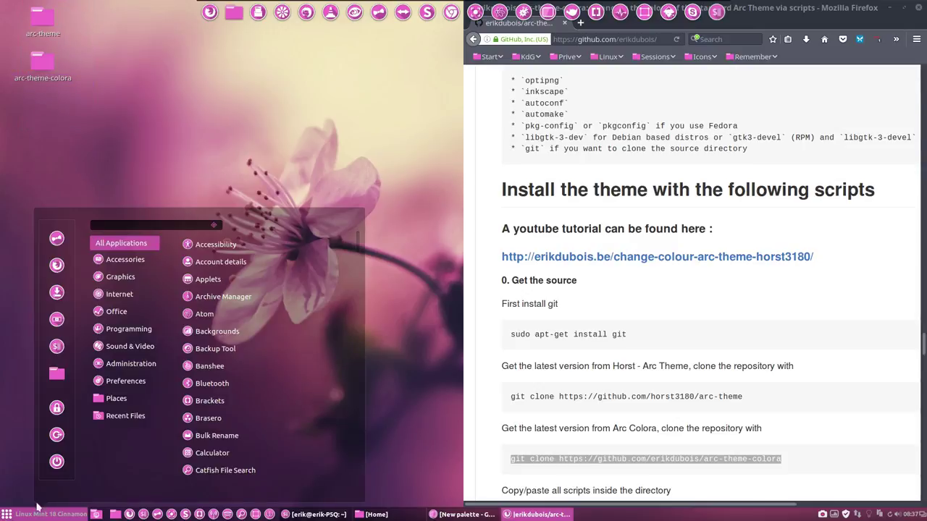
left_click(54, 242)
left_click(890, 9)
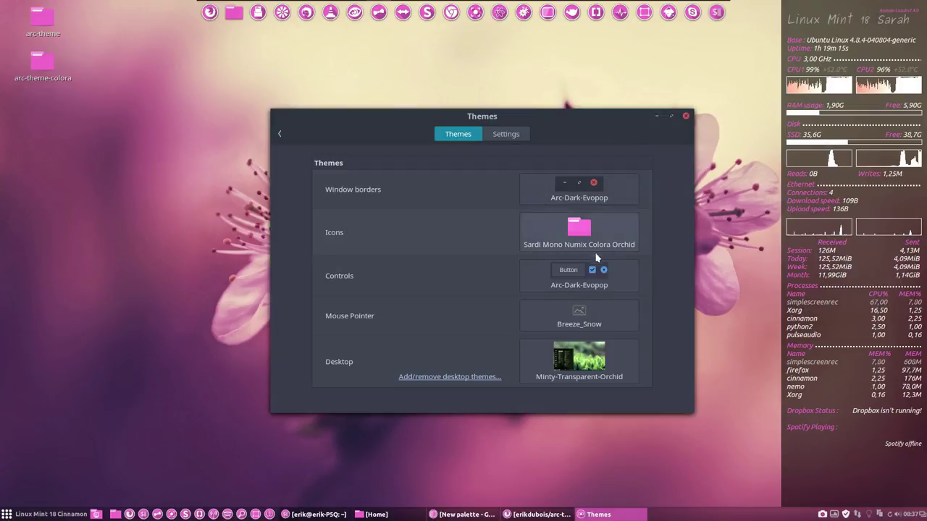
Set both the controls theme and the window borders theme to Arc-Dark-Orchid.
left_click(597, 284)
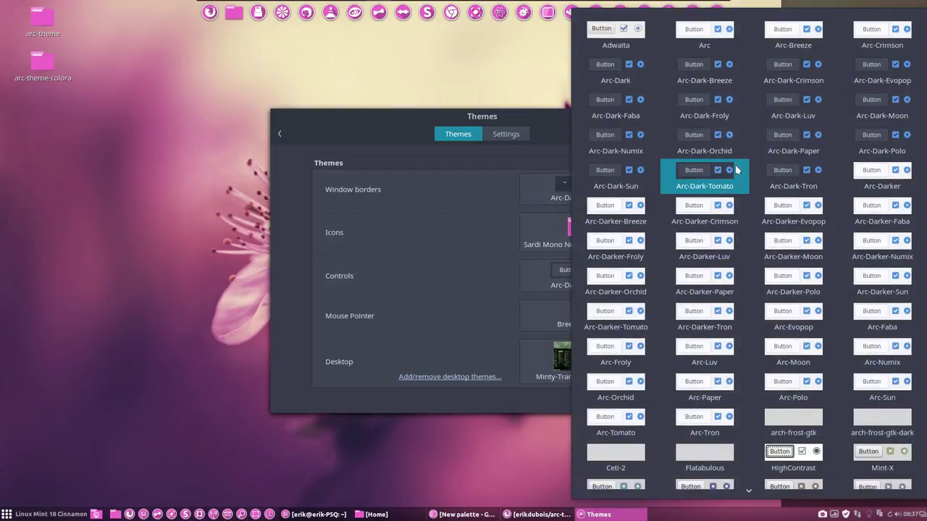
left_click(713, 145)
left_click(598, 194)
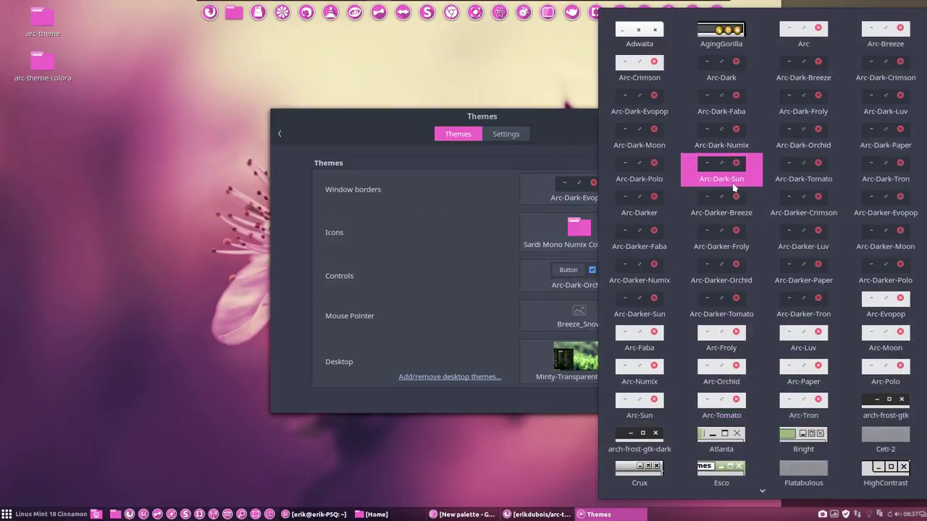
left_click(800, 141)
Review the available desktop themes and inspect the application menu's appearance, including its recent files list.
left_click(589, 362)
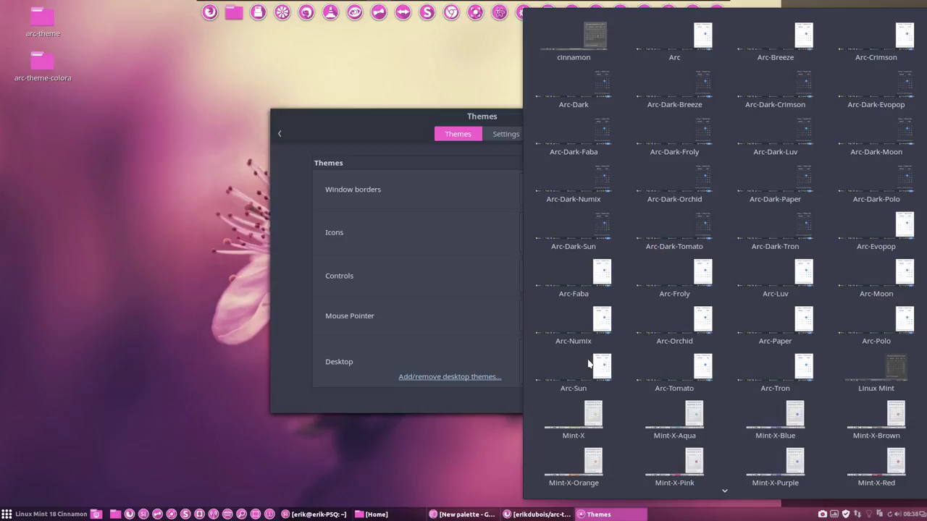
left_click(420, 394)
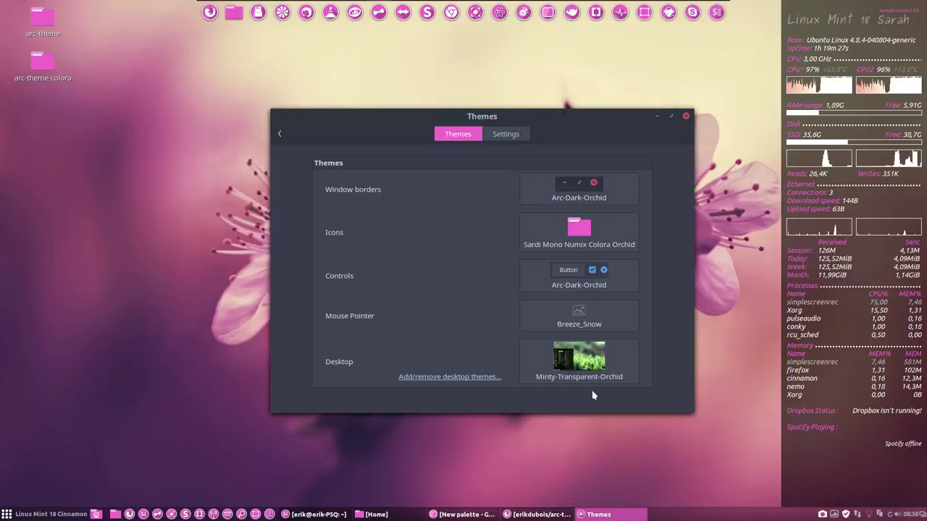
left_click(43, 514)
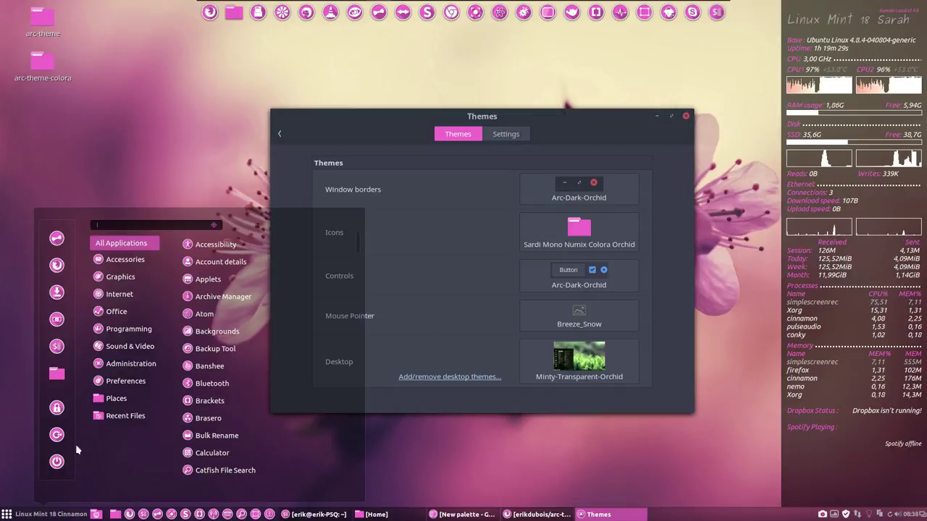
mouse_move(126, 416)
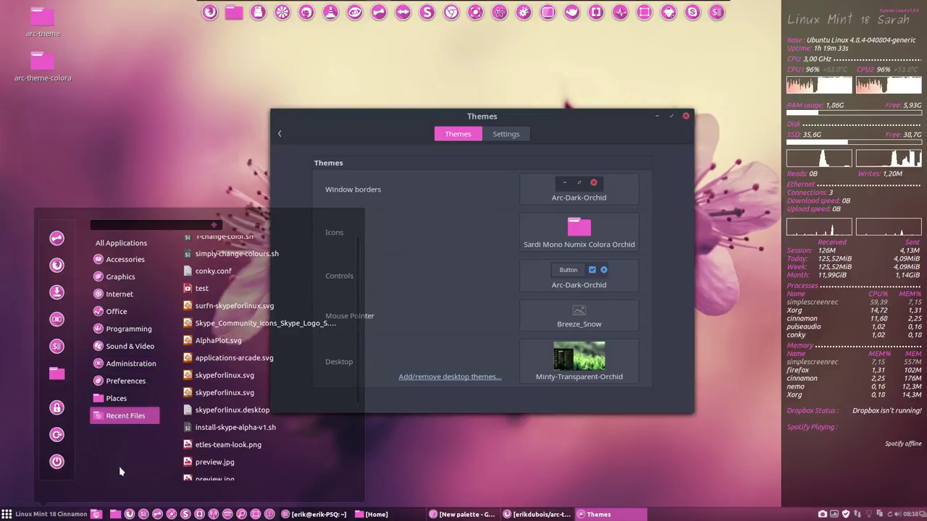
left_click(509, 453)
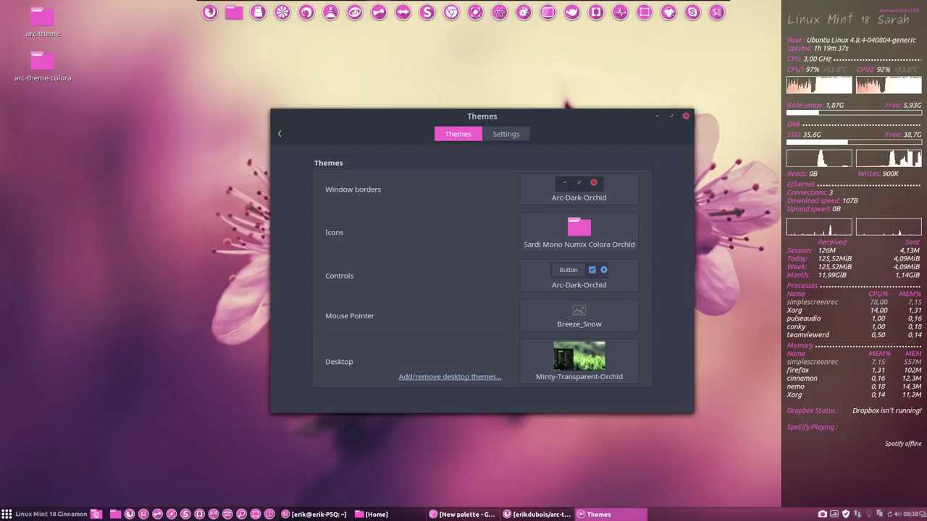
Close the Themes settings and open the arc-theme-colora folder to examine the theme colours in the file manager's window and menus.
left_click(686, 116)
double_click(60, 78)
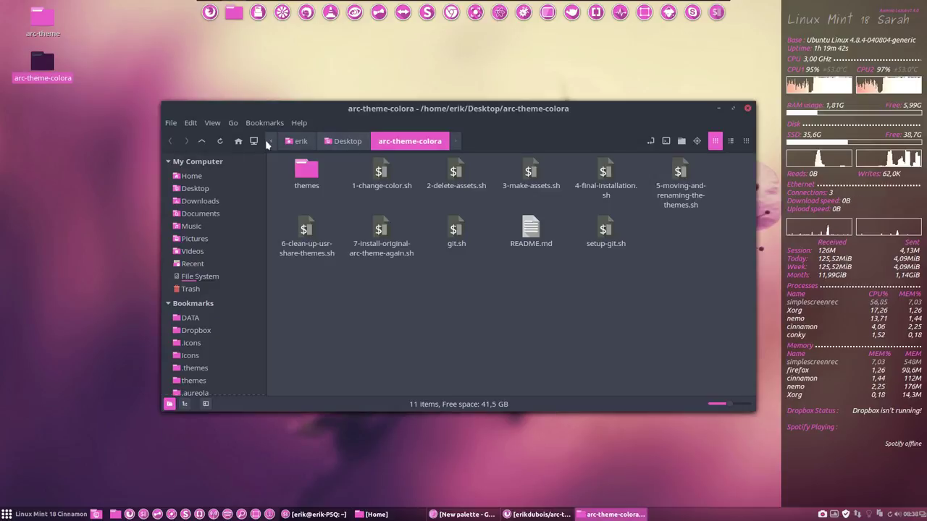
left_click(261, 123)
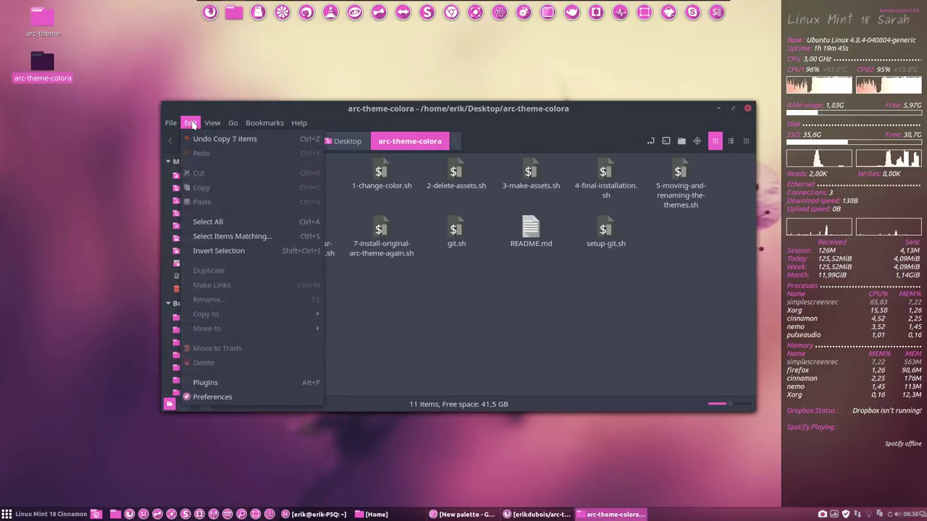
mouse_move(234, 123)
mouse_move(299, 123)
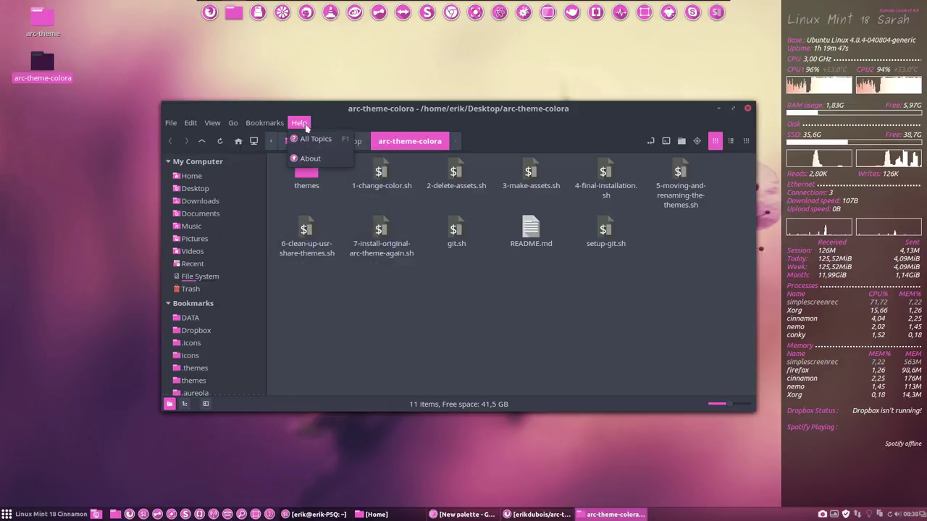
left_click(573, 359)
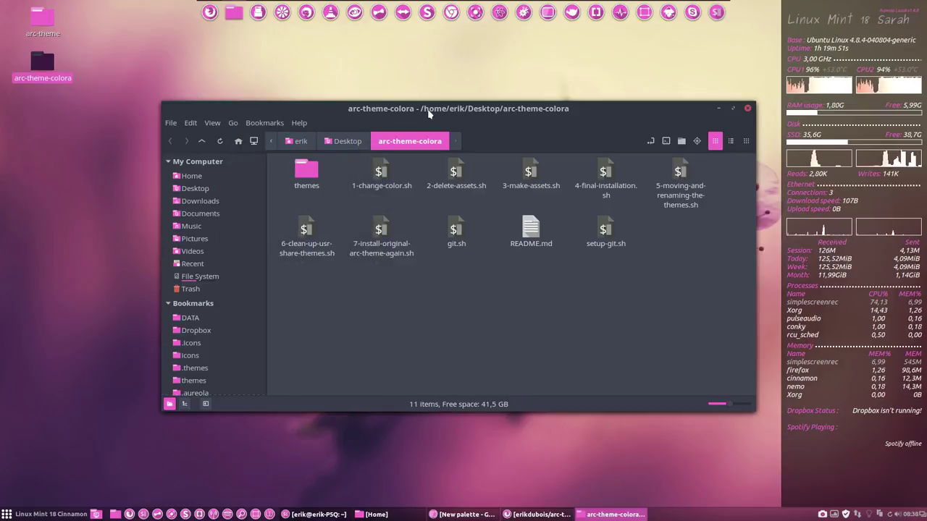
left_click_drag(428, 114, 399, 106)
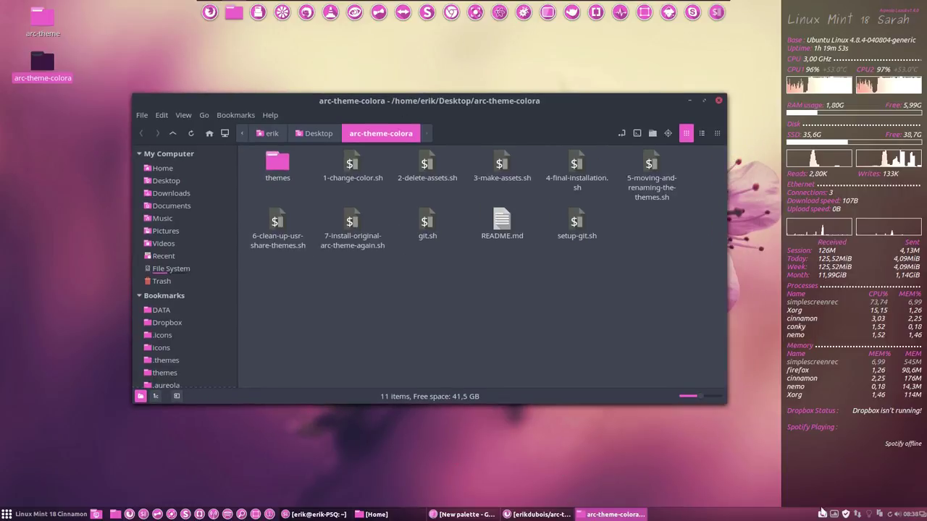